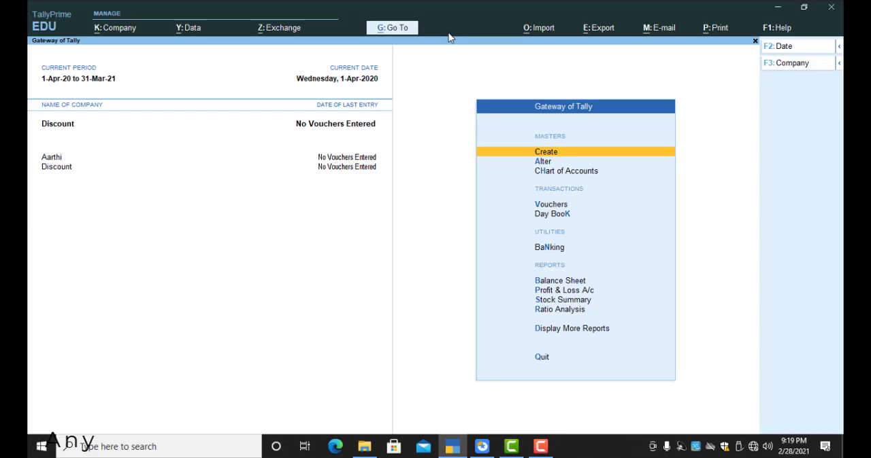
key(Down)
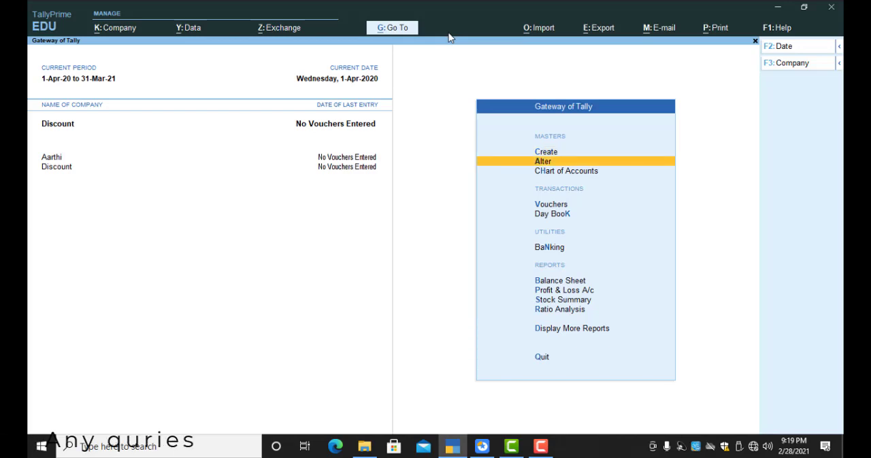
key(Up)
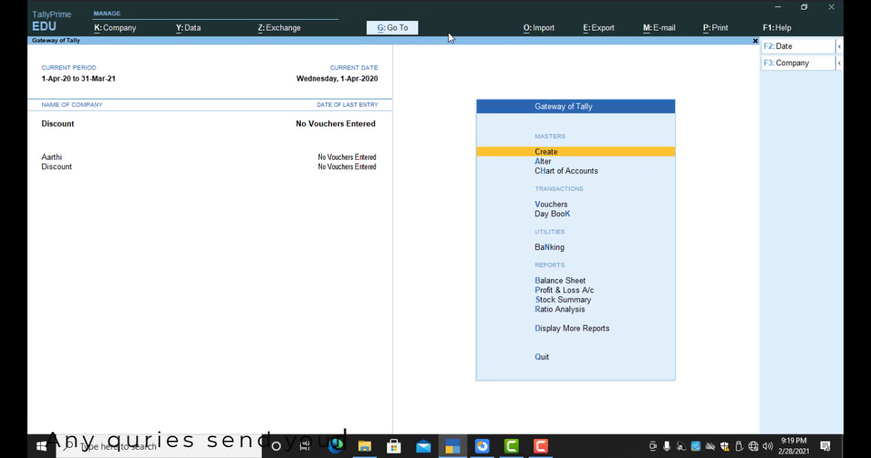
key(Down)
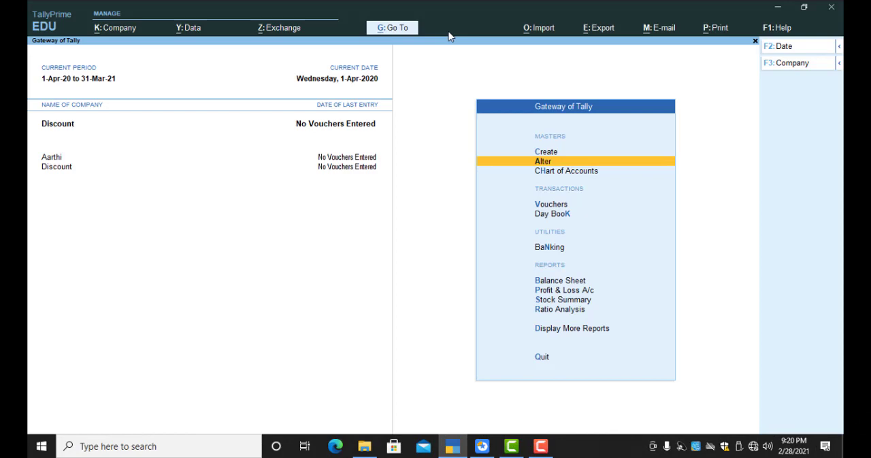
key(Down)
key(Down)
key(Down)
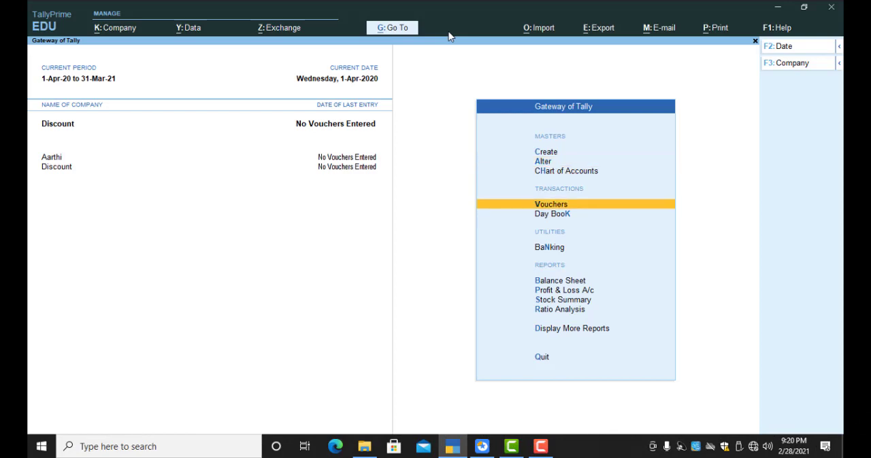
key(Up)
key(Return)
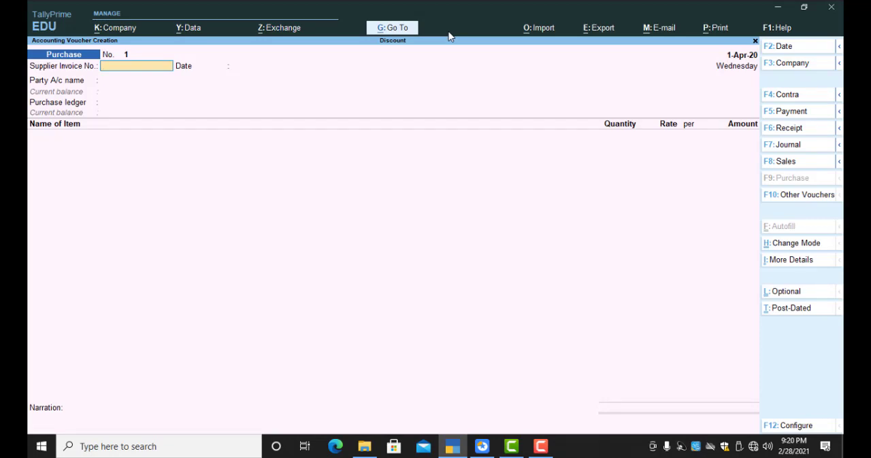
key(Return)
key(Return)
key(Down)
key(Return)
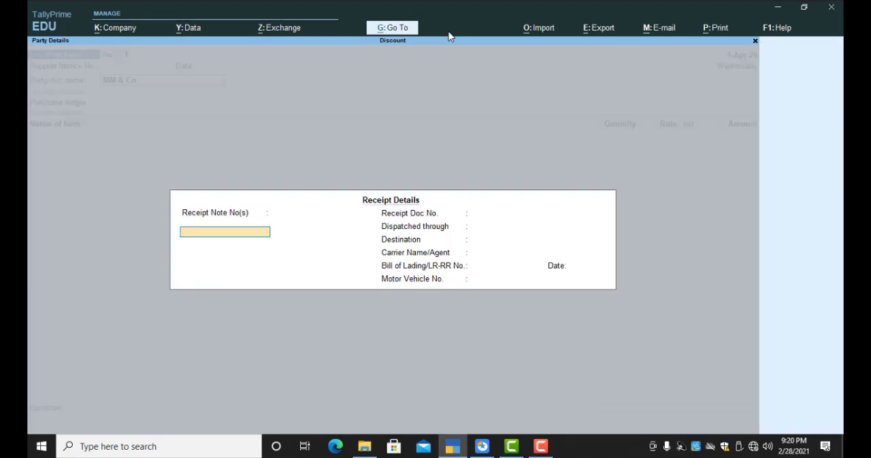
key(ctrl+a)
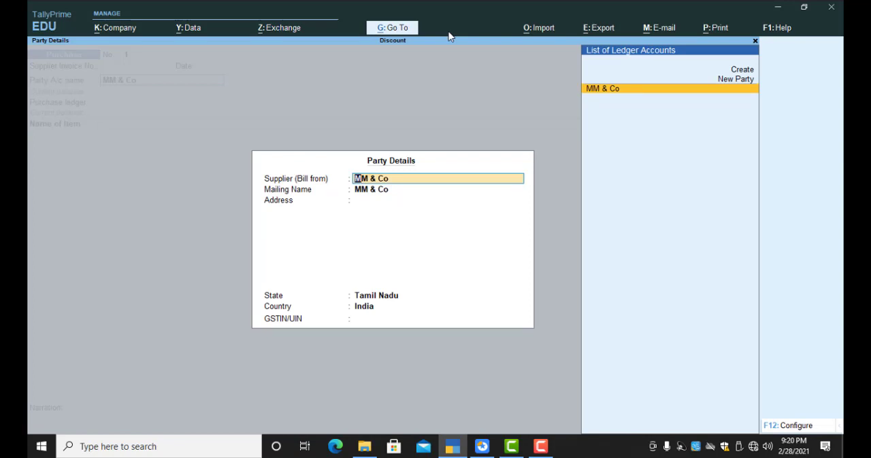
key(ctrl+a)
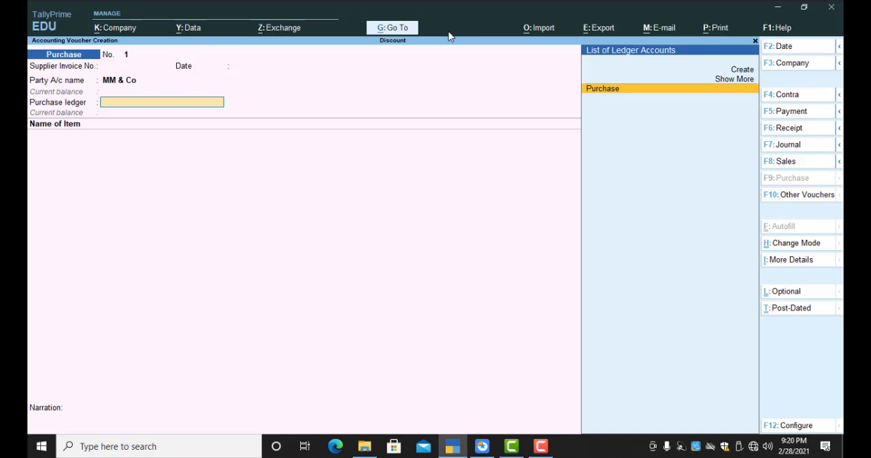
key(Return)
text(S)
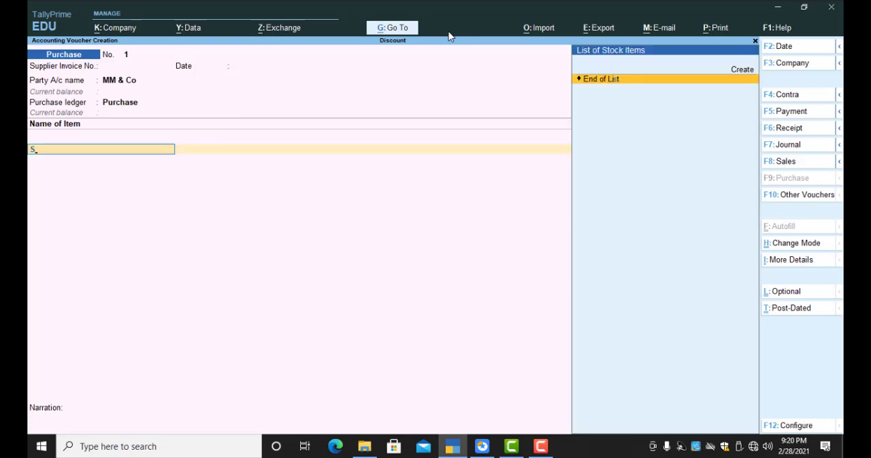
key(BackSpace)
text(M)
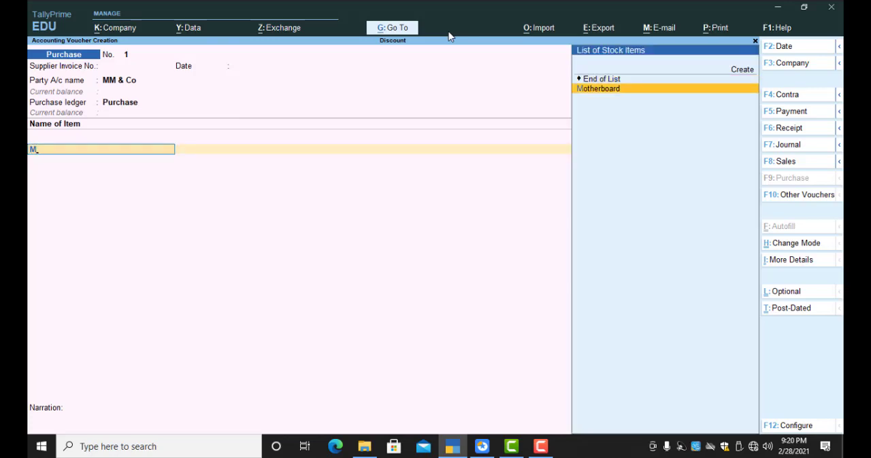
key(Return)
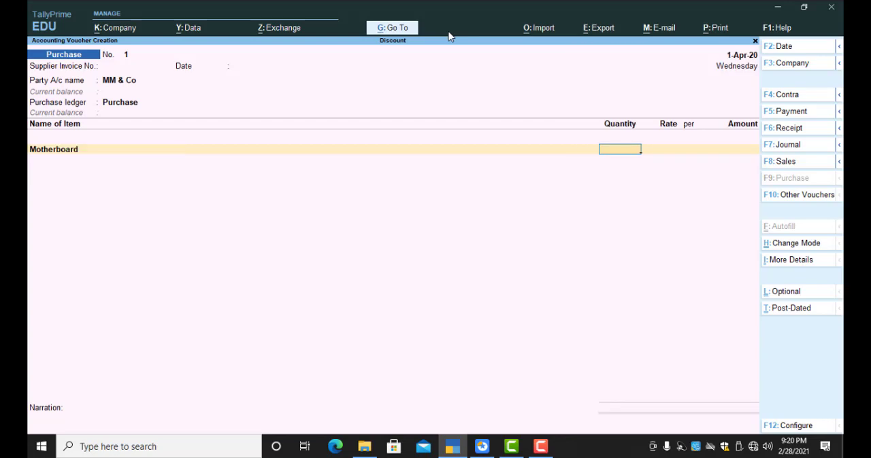
text(10)
key(Return)
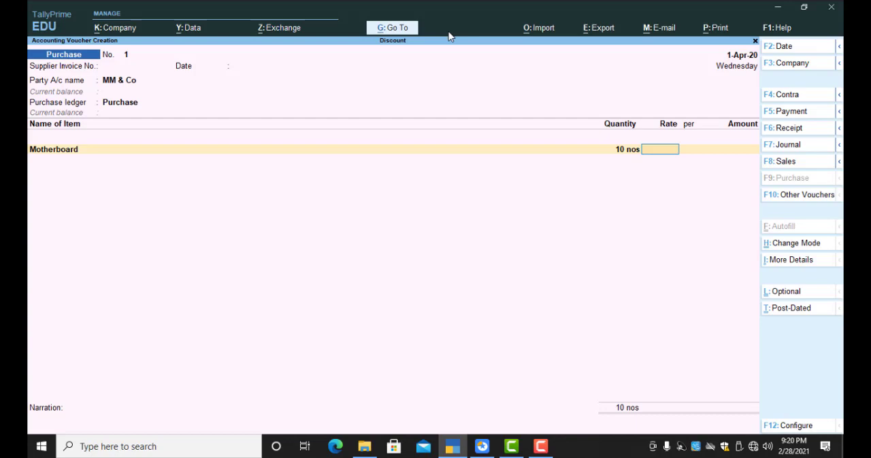
text(3000)
key(Return)
key(Return)
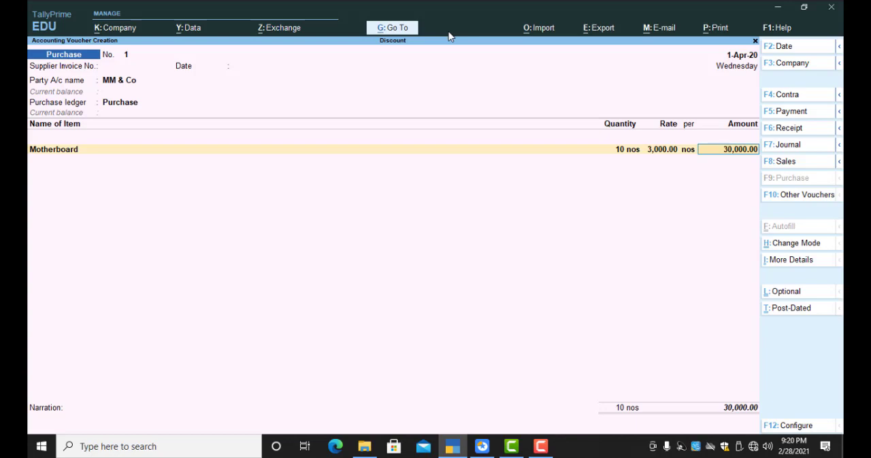
key(Escape)
key(Escape)
key(Return)
Step: Open the list of masters available for alteration
key(Up)
key(Up)
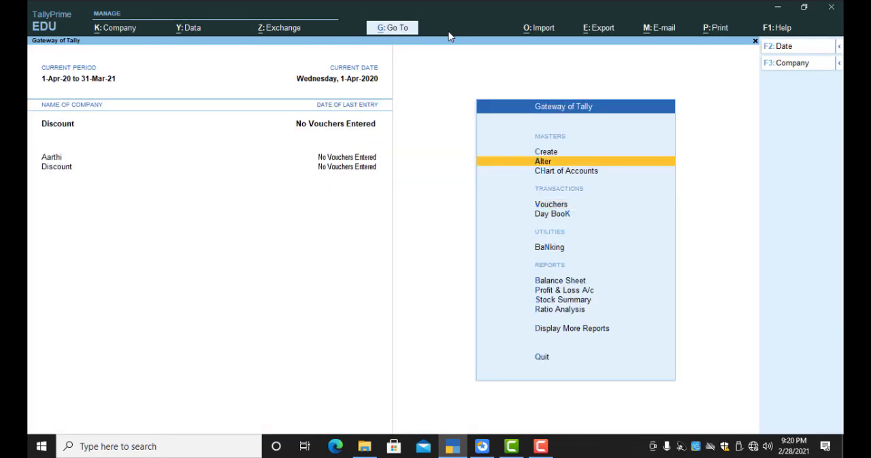
key(Return)
text(Purchase)
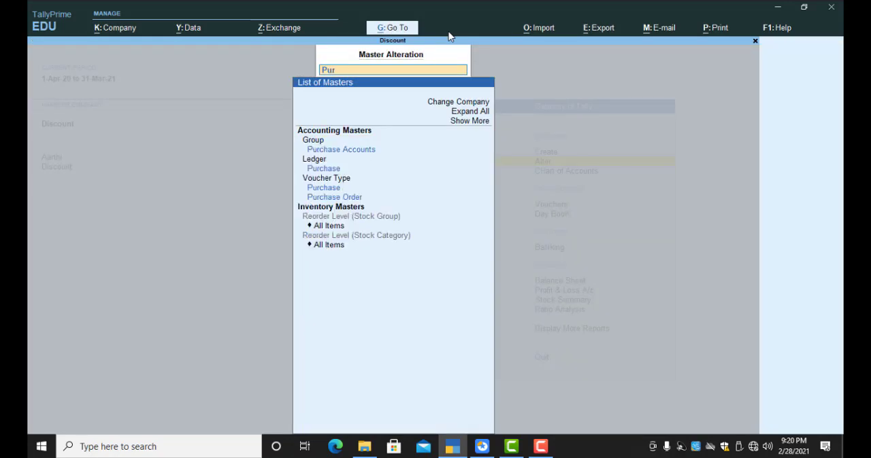
key(Return)
key(Down)
key(Down)
key(Down)
key(Down)
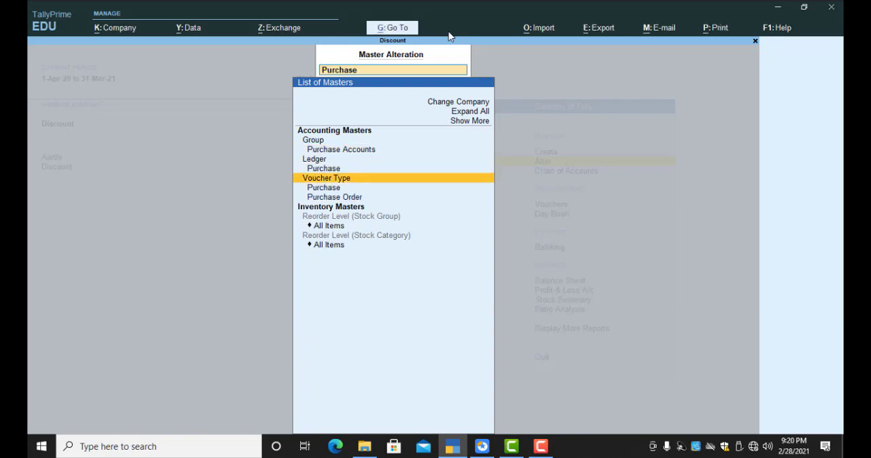
key(Return)
key(Escape)
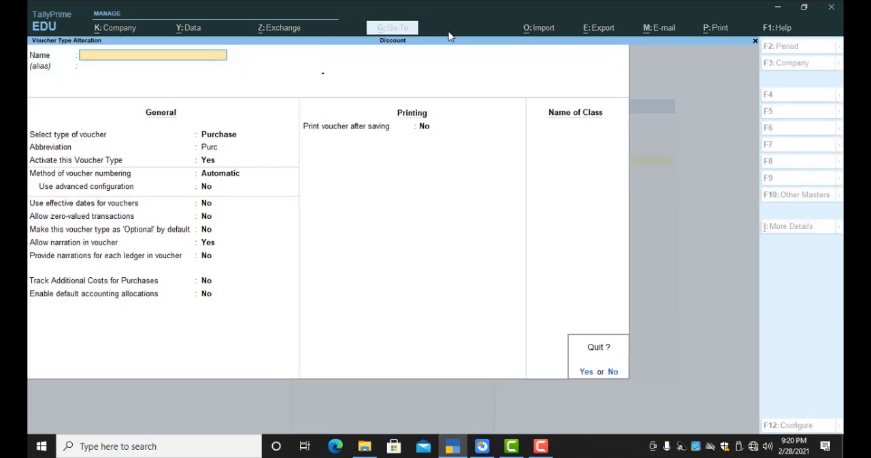
text(y)
text(p)
key(BackSpace)
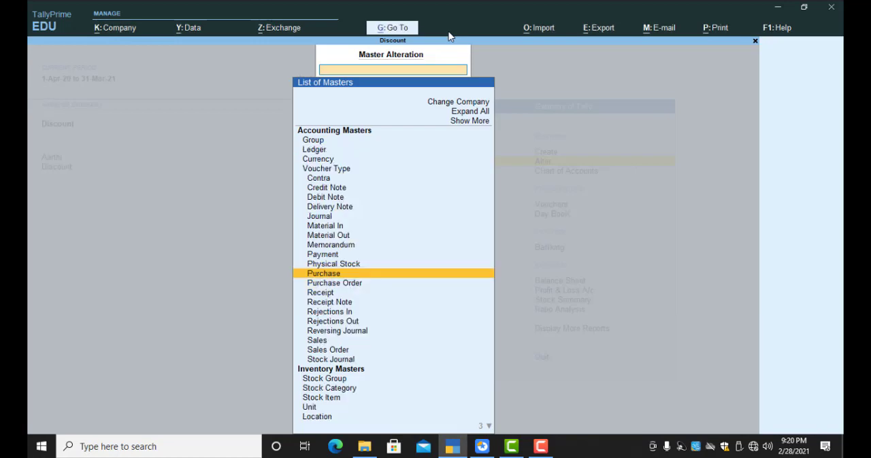
Step: Find the Purchase ledger among the masters and open it for alteration
text(purchase)
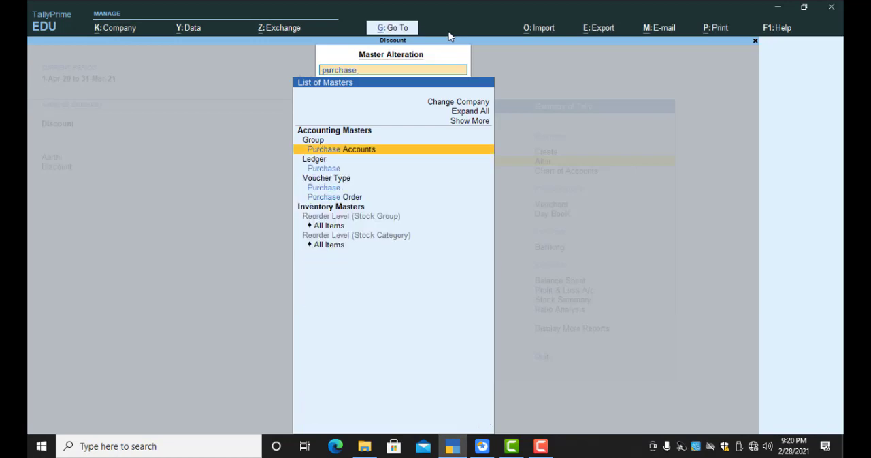
key(Down)
key(Return)
Step: Enable GST details on the Purchase ledger with nature of transaction Purchase Taxable and 18% integrated tax
key(Return)
key(Return)
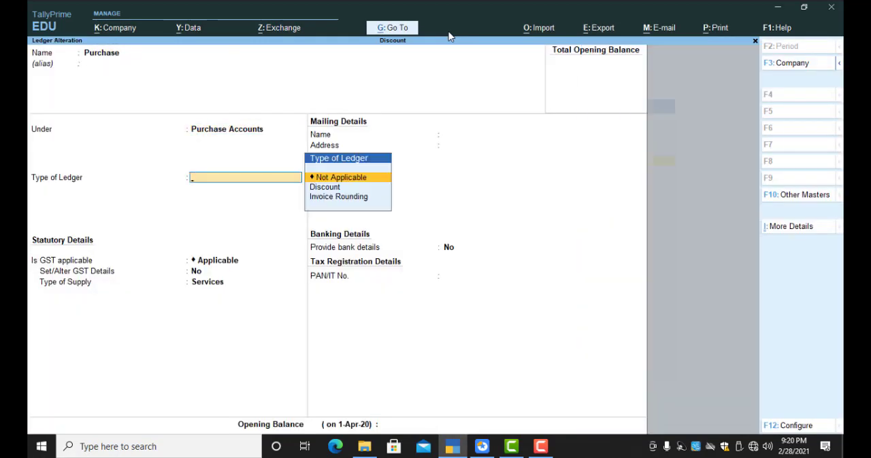
key(Return)
key(Return)
text(y)
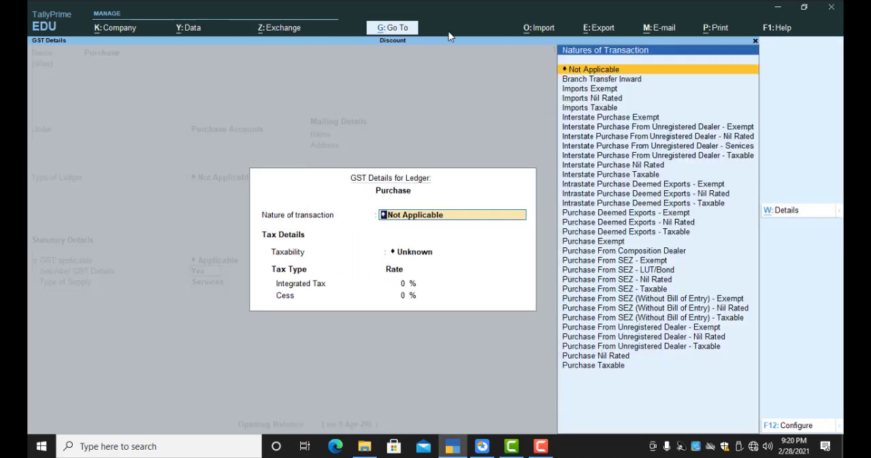
text(Purchase Tax)
key(Return)
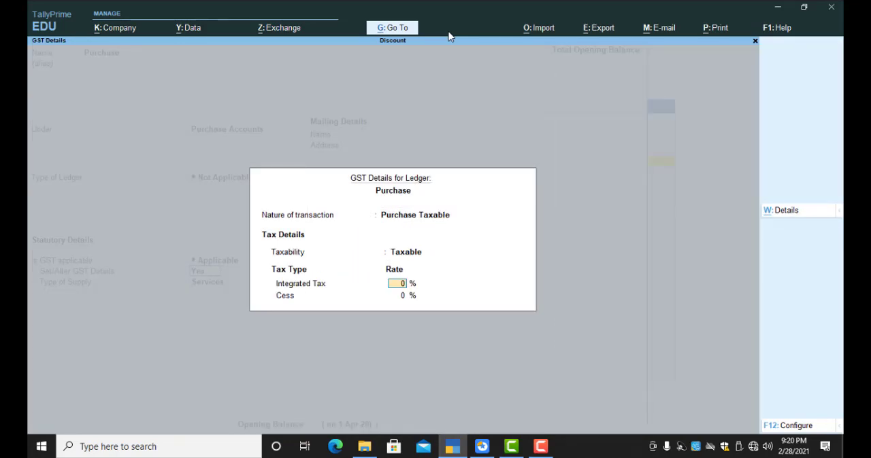
text(18)
key(Return)
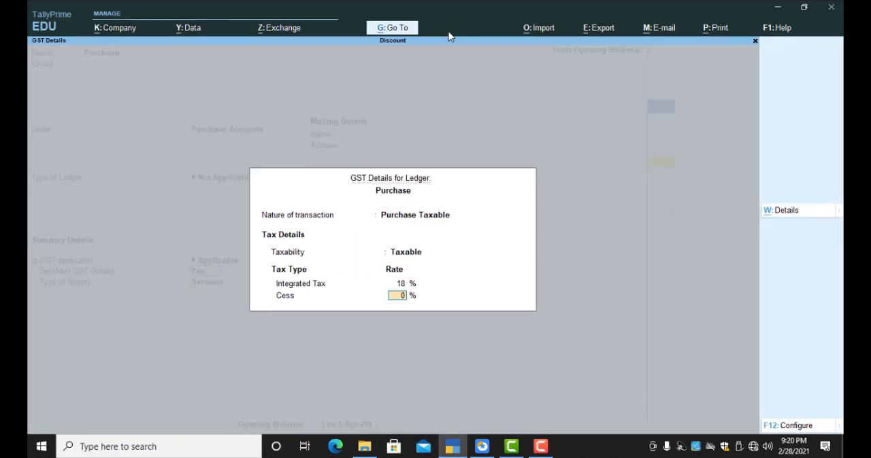
key(Return)
Step: Set the Purchase ledger's type of supply to Goods, save it and return to the Gateway of Tally
key(Up)
key(Return)
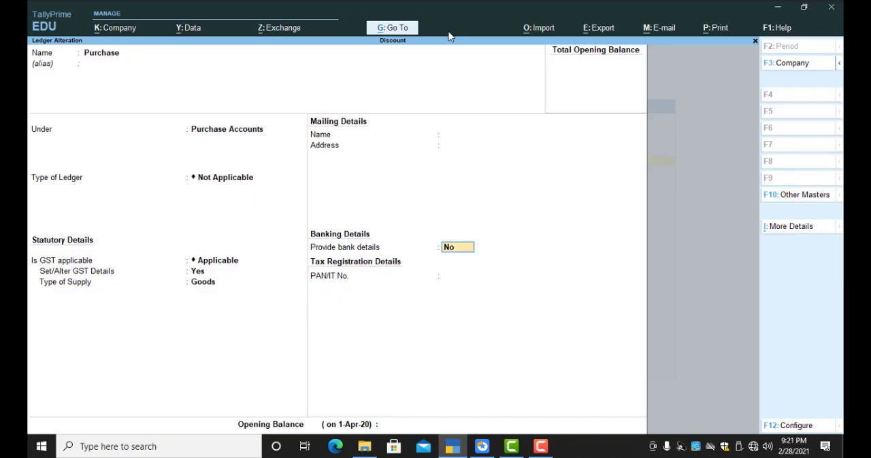
key(ctrl+a)
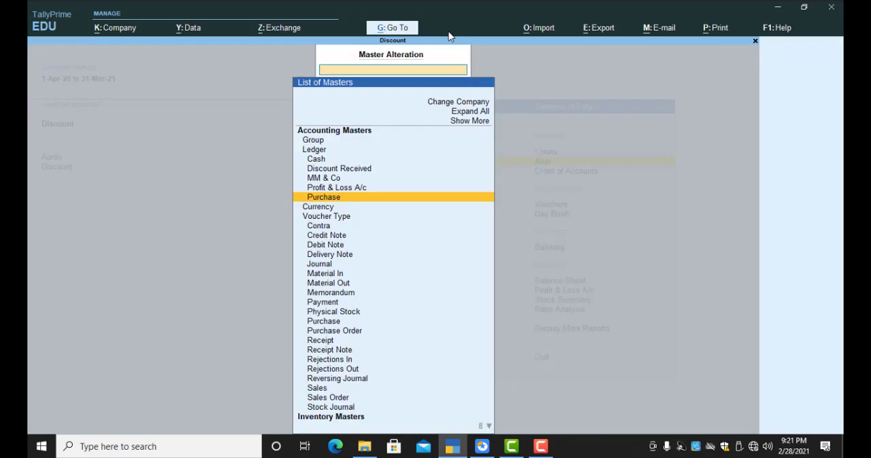
key(Escape)
key(Escape)
key(Escape)
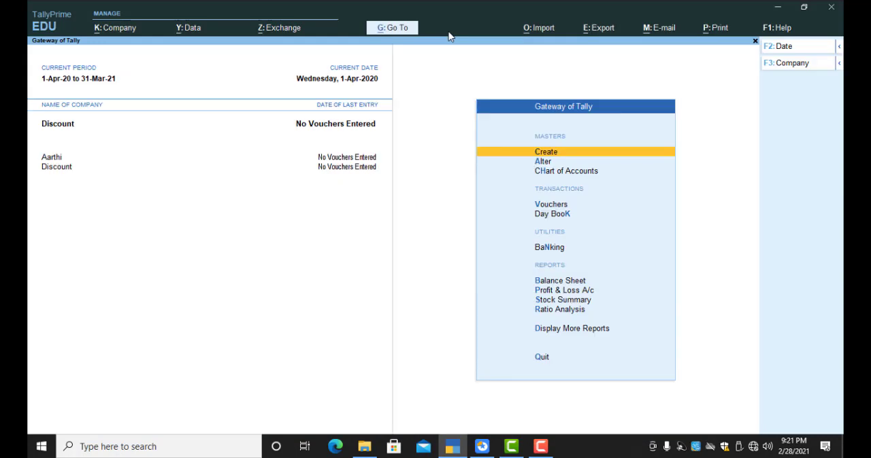
Step: Start a purchase voucher for the party MM & Co with the Purchase ledger, accepting the default receipt and party details
key(v)
key(Return)
key(Return)
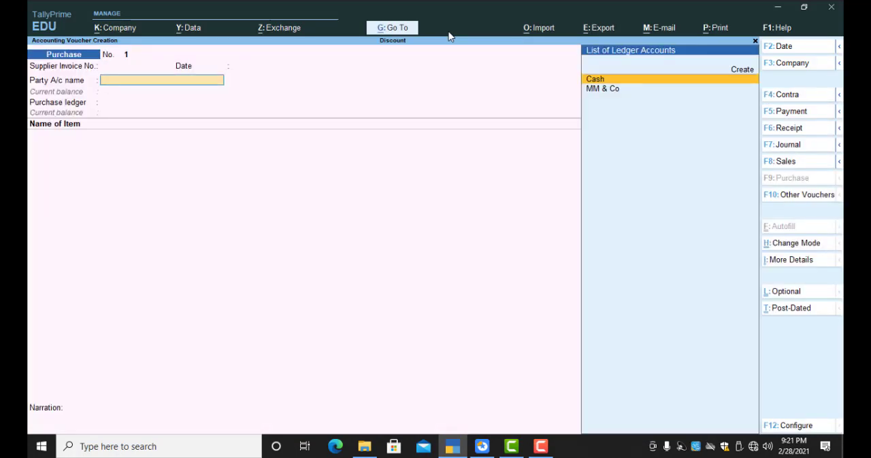
key(Down)
key(Return)
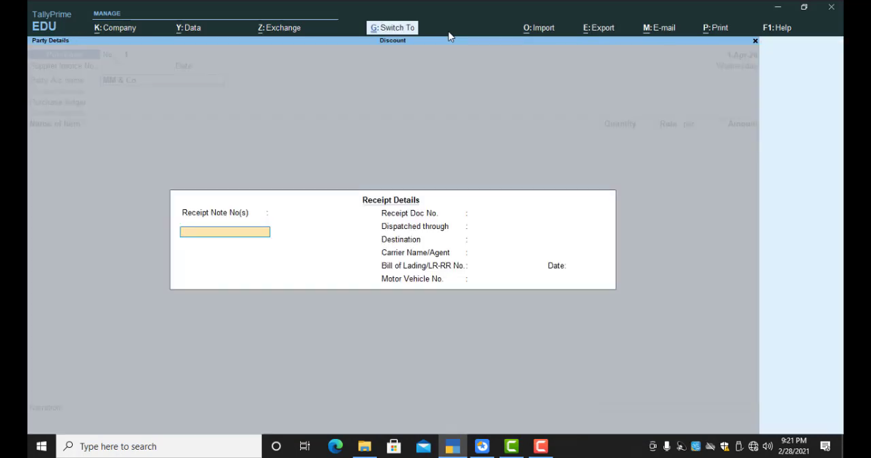
key(ctrl+a)
key(ctrl+a)
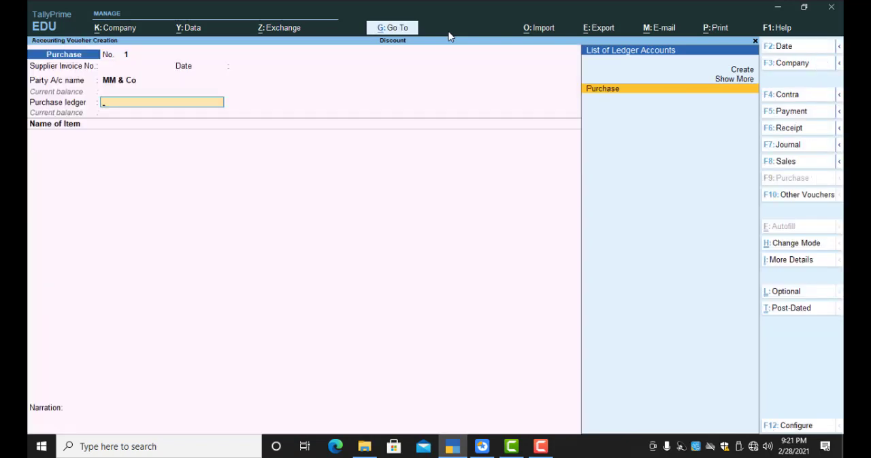
key(Return)
Step: Add the stock item Motherboard to the voucher with quantity 10 nos at a rate of 3,000, and end the item list
text(M)
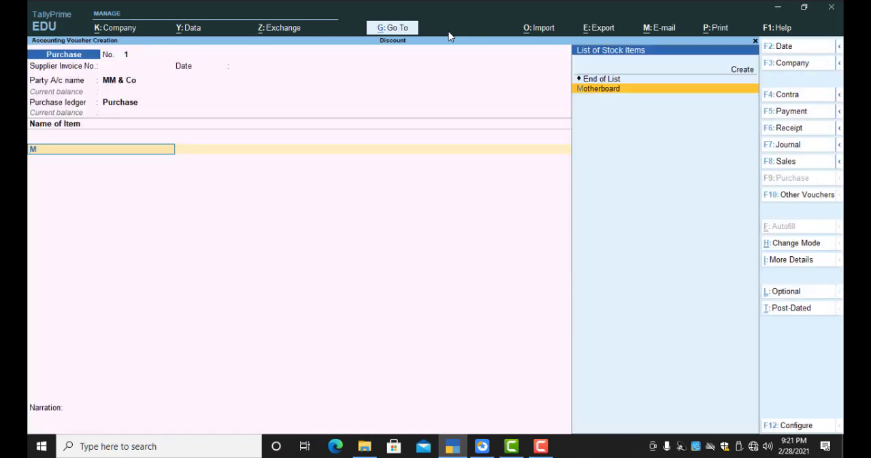
key(Return)
text(10)
key(Return)
text(30000)
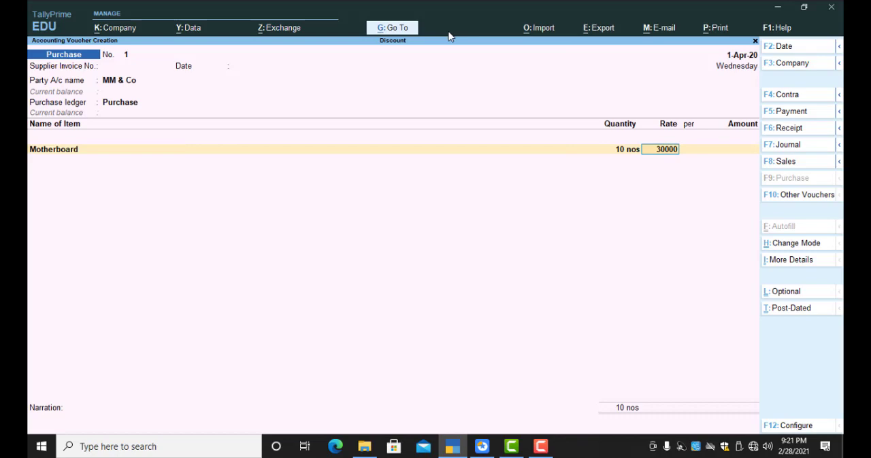
key(BackSpace)
key(Return)
key(Return)
key(Return)
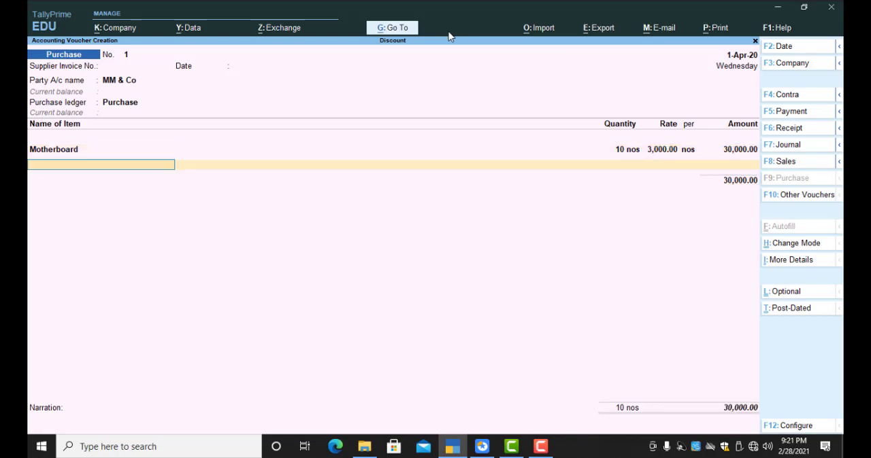
key(Return)
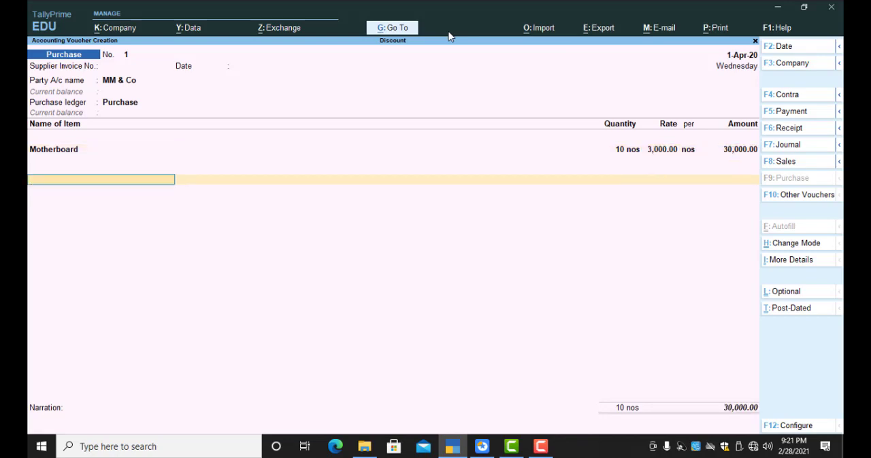
Step: Create a CGST ledger under Duties & Taxes with duty type GST and tax type Central Tax, and add it to the purchase voucher
key(alt+c)
text(CGST)
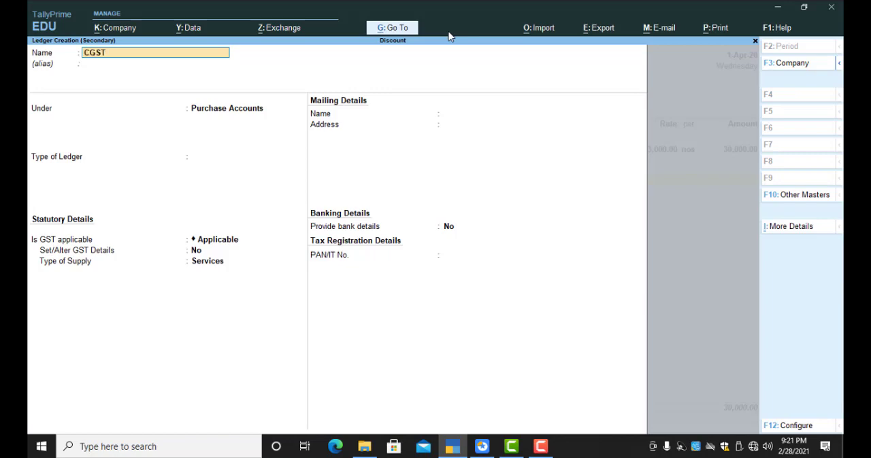
key(Return)
text(duti)
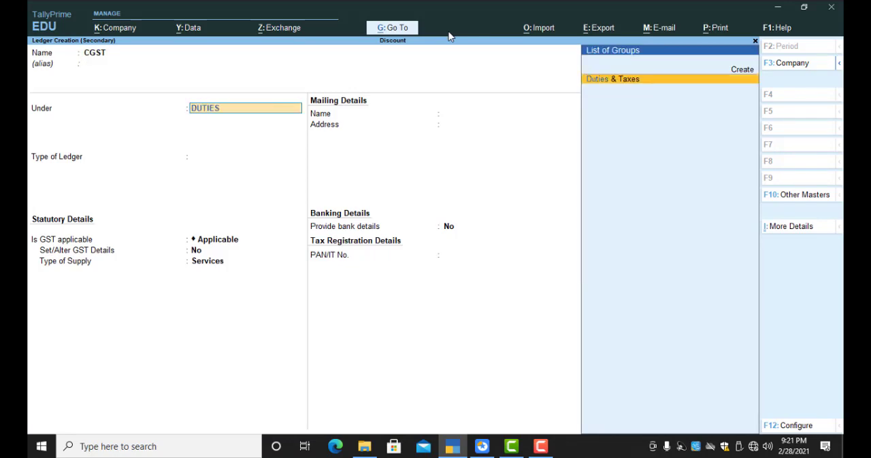
key(Return)
text(gst)
key(Return)
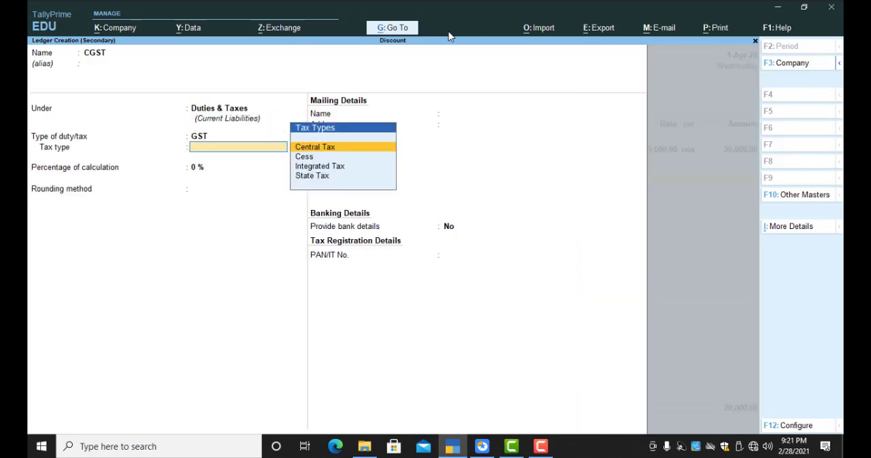
key(Return)
key(ctrl+a)
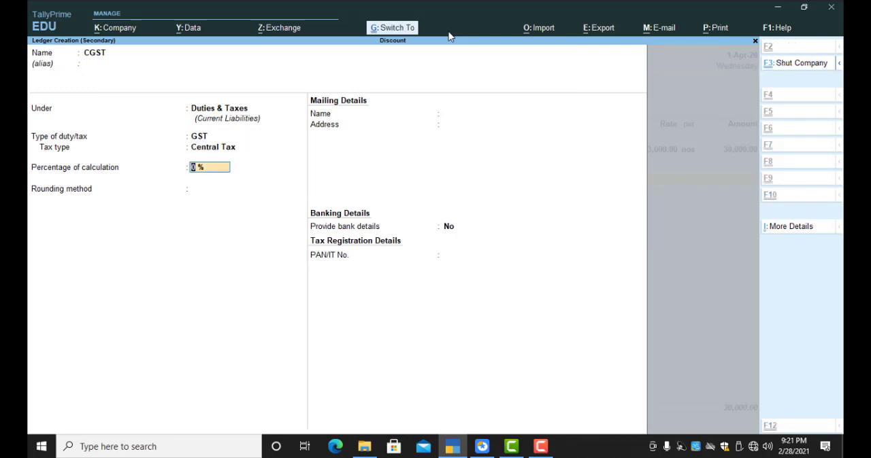
key(Return)
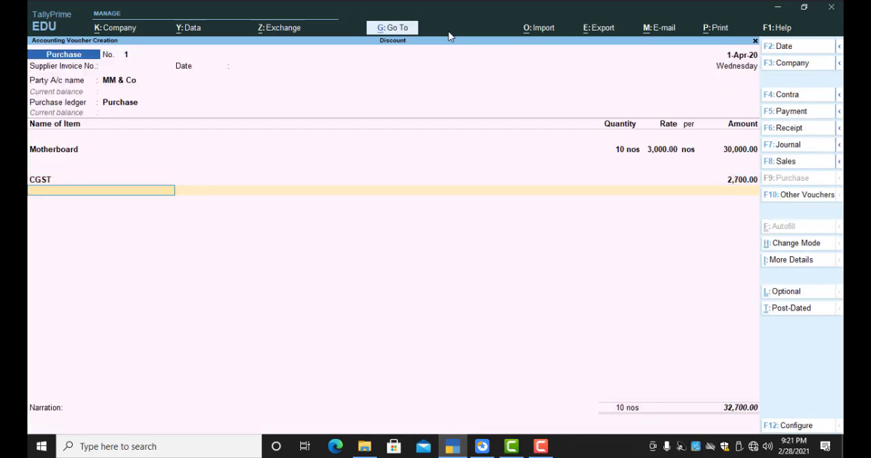
Step: Create an SGST ledger under Duties & Taxes with duty type GST and tax type State Tax, and add it below CGST in the voucher
key(alt+c)
text(SGST)
key(Return)
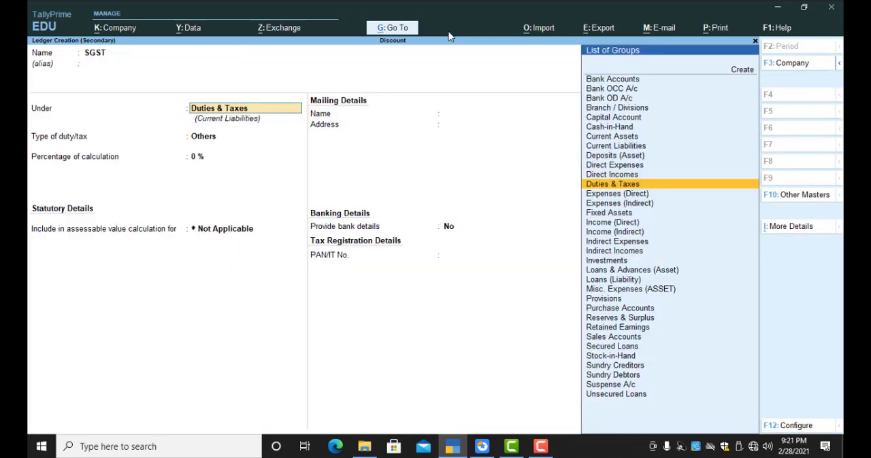
text(DUT)
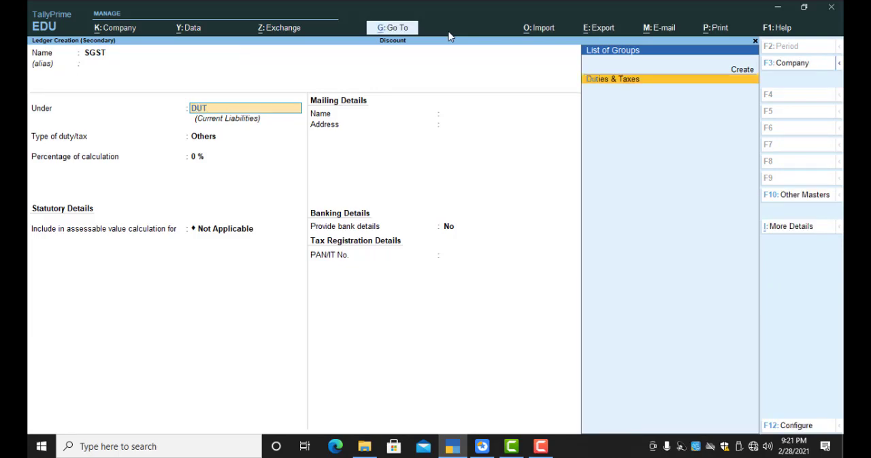
key(Return)
key(Up)
key(Return)
key(Down)
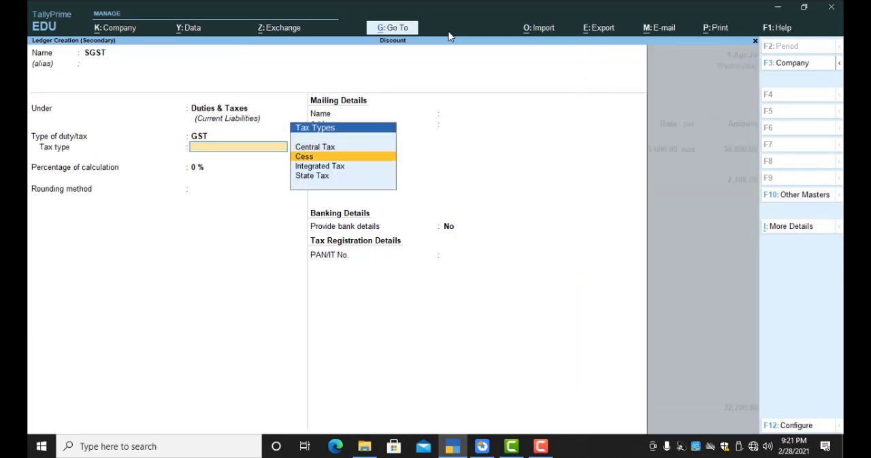
key(Down)
key(Down)
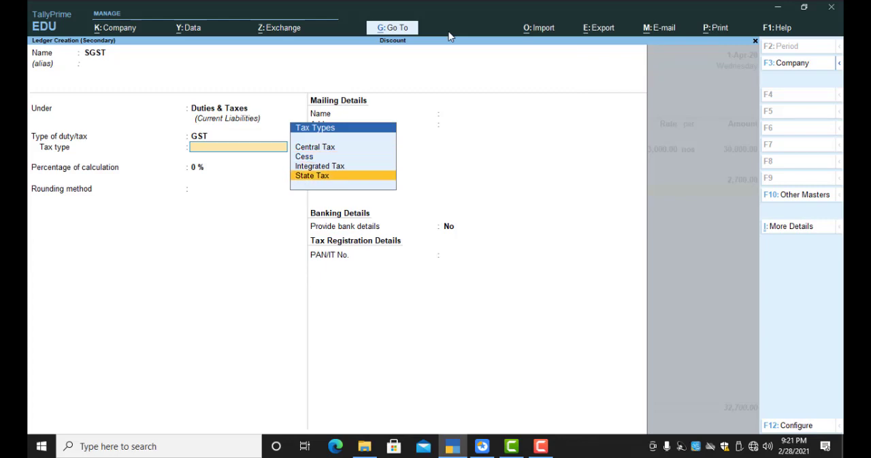
key(Return)
key(ctrl+a)
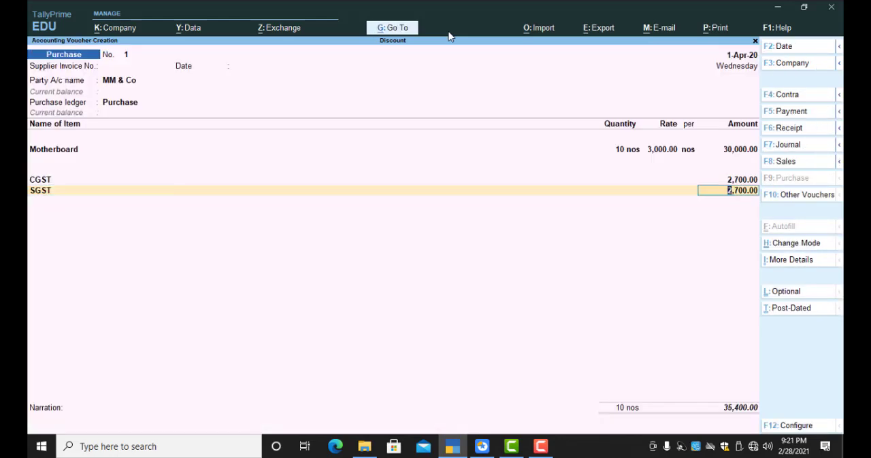
key(Return)
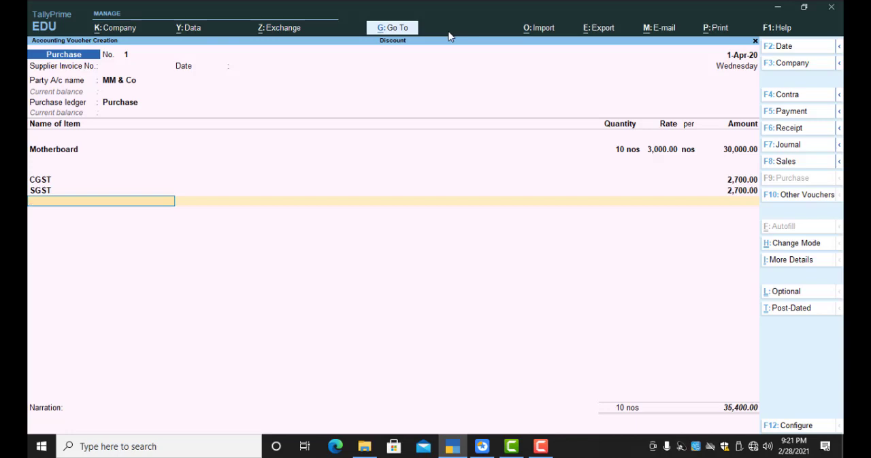
Step: Add the Discount Received ledger below SGST at a rate of -10%
text(Di)
key(Return)
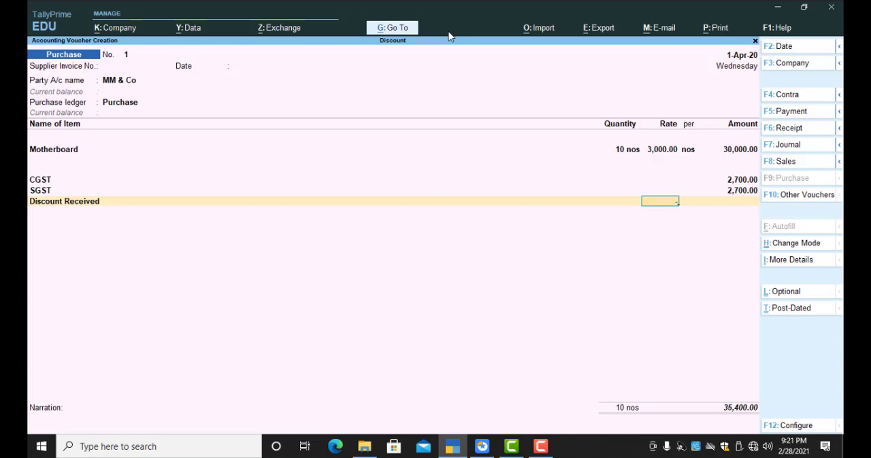
text(-10)
key(Return)
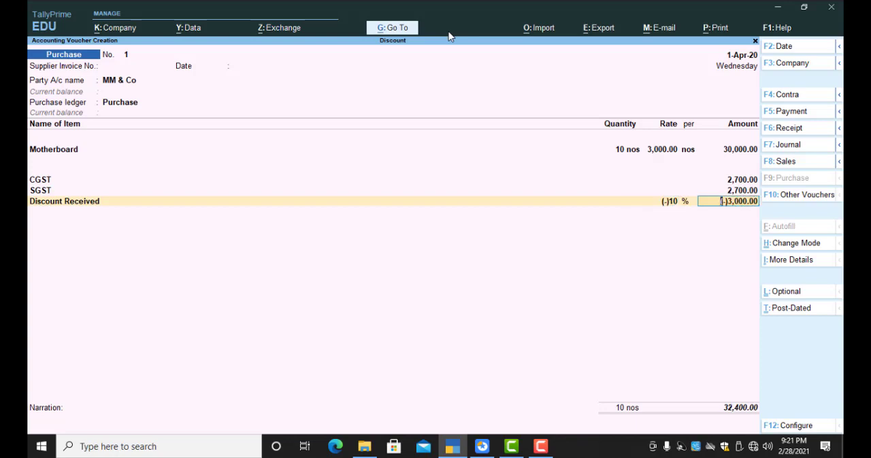
Step: Clear the Discount Received percentage and try a flat amount of 500 instead
key(BackSpace)
key(Delete)
key(Delete)
key(Delete)
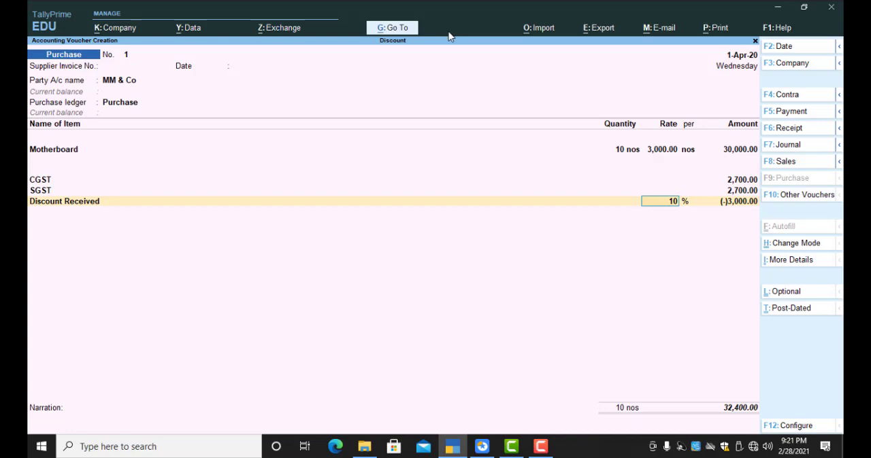
key(BackSpace)
key(BackSpace)
key(Return)
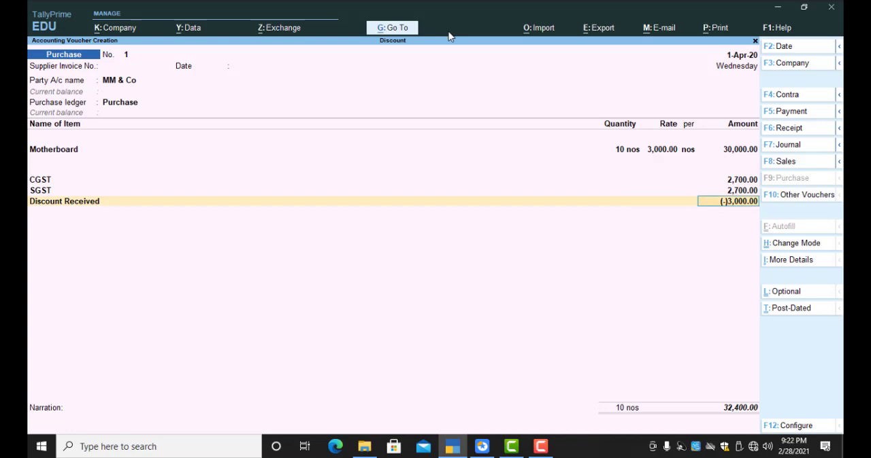
text(1)
key(BackSpace)
text(500)
key(Return)
Step: Preview the printed invoice of the purchase voucher and examine its discount line and total
key(ctrl+p)
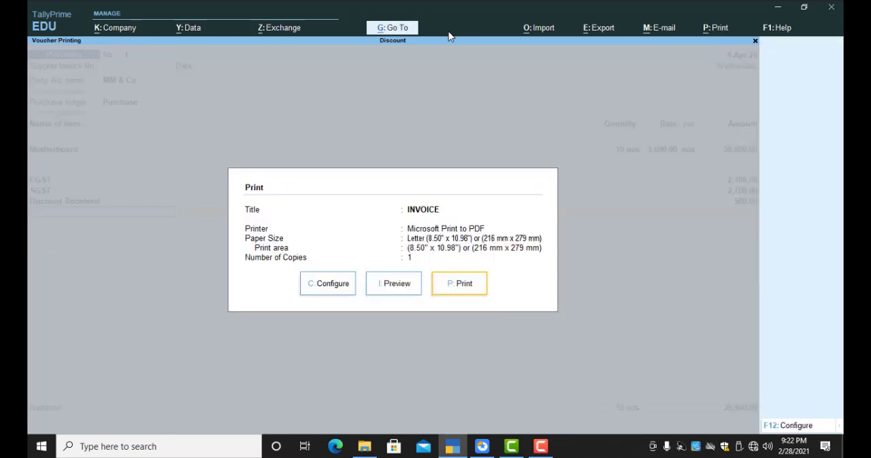
click(387, 291)
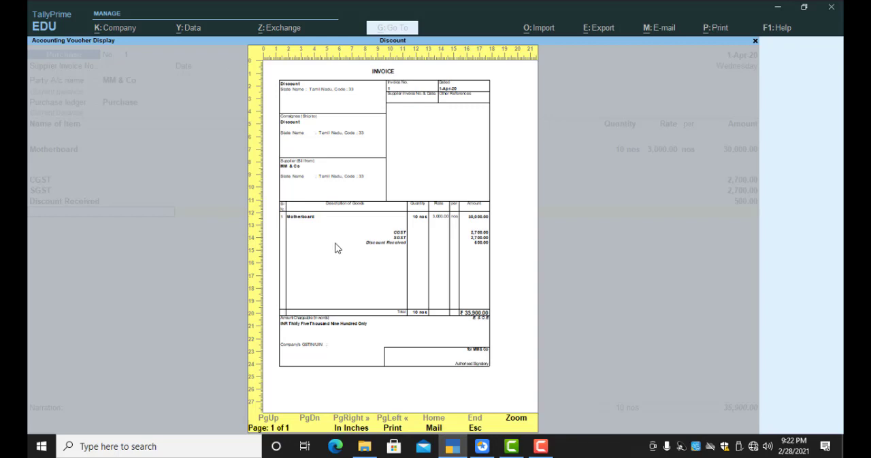
key(Escape)
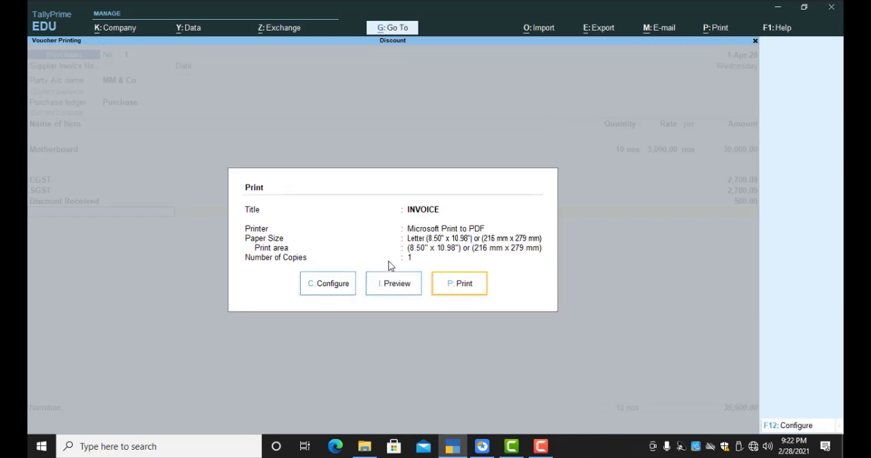
key(Escape)
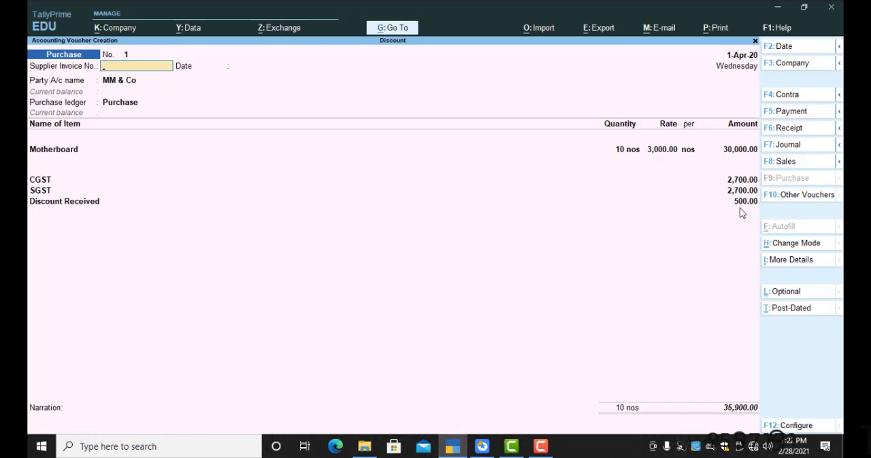
Step: Go through the purchase voucher header again, accepting the party MM & Co with its receipt and party details
key(ctrl)
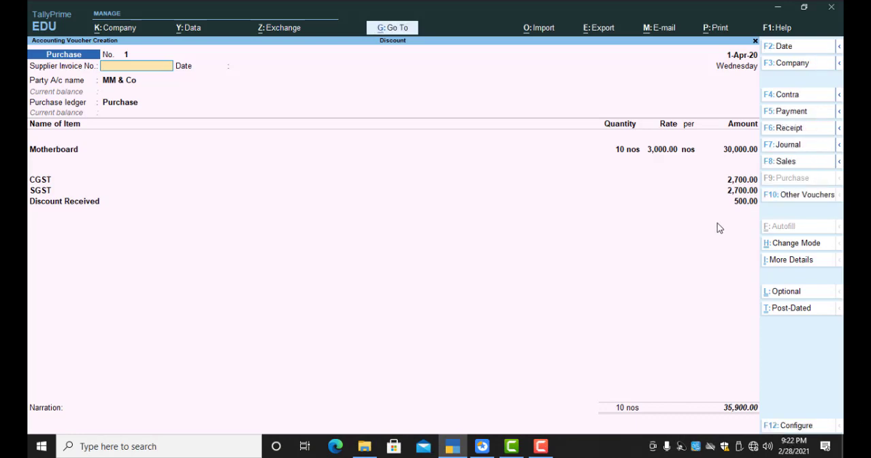
key(Return)
key(Return)
key(Return)
key(Return)
key(Return)
key(Return)
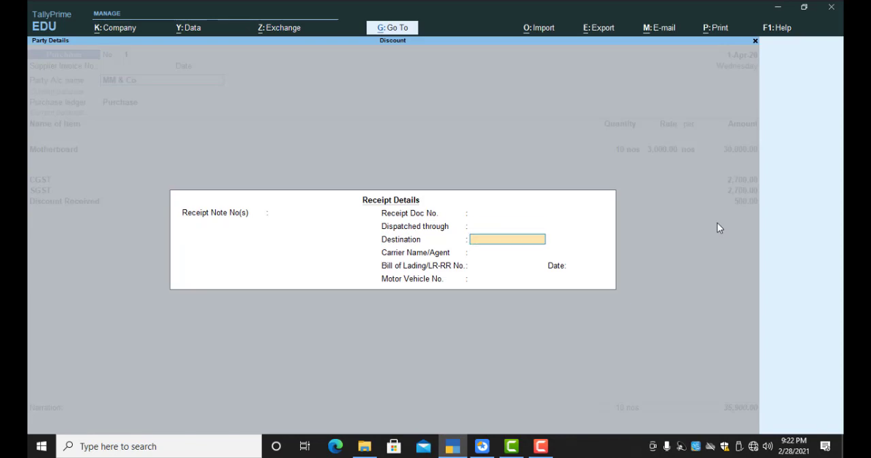
key(ctrl+a)
key(ctrl+a)
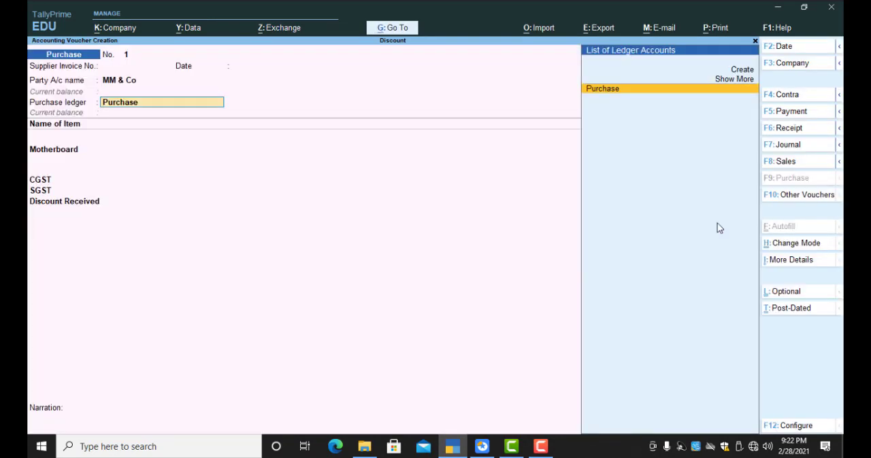
Step: Set the Discount Received rate to -10% and save the purchase voucher
key(Return)
key(Down)
key(Down)
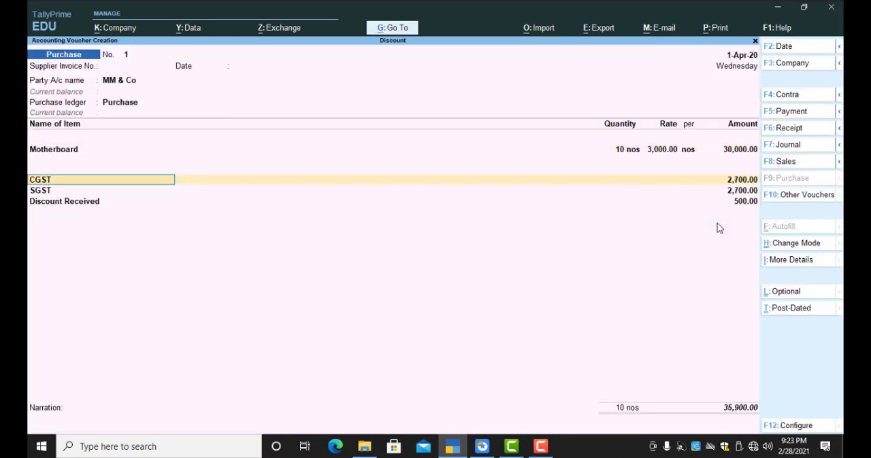
key(Down)
key(Down)
key(Return)
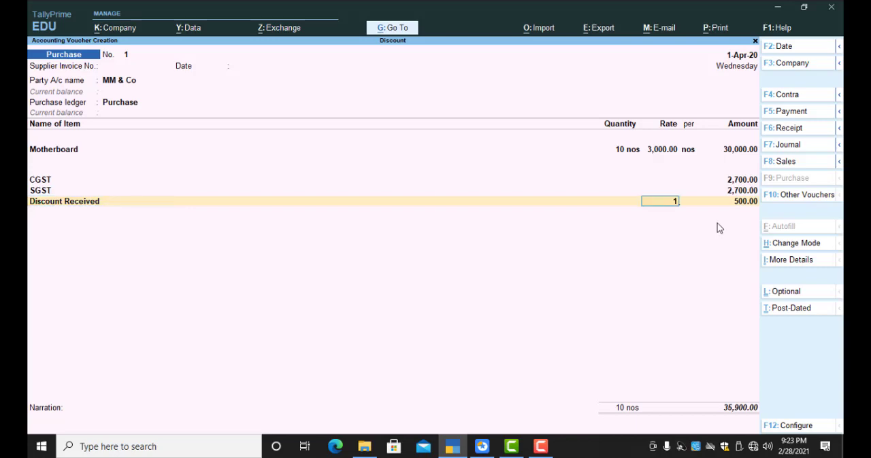
text(10)
key(Return)
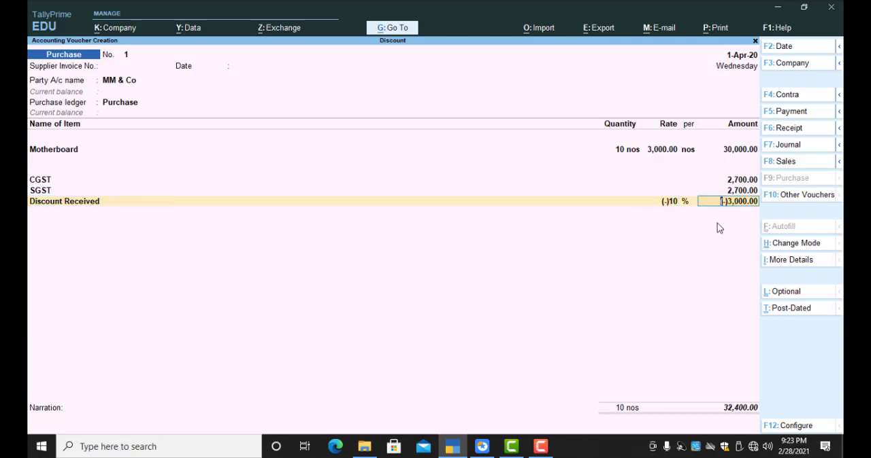
key(Return)
key(ctrl)
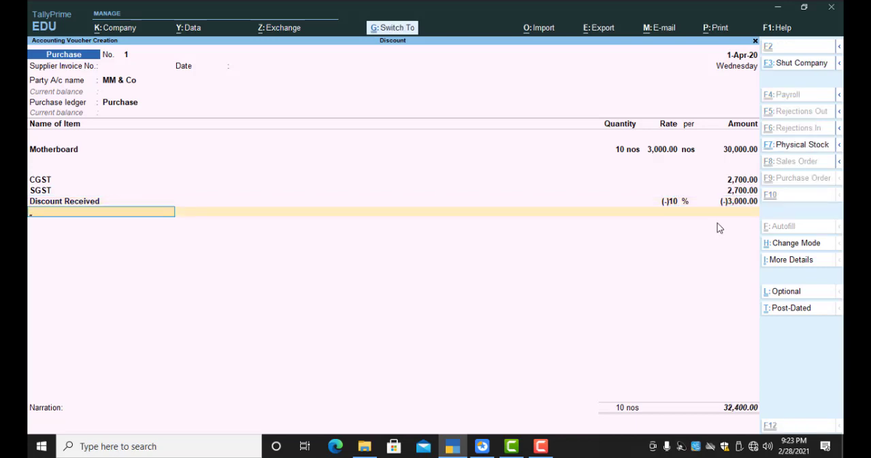
key(ctrl+a)
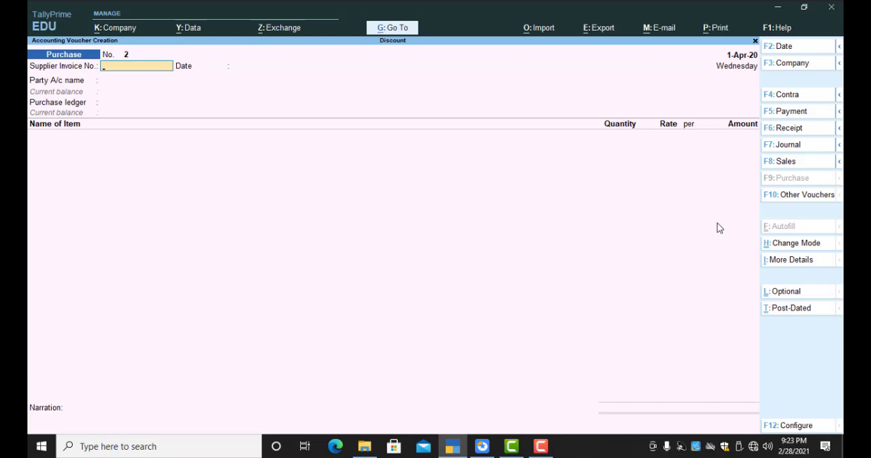
Step: Start a sales voucher and create its party ledger CREDIT CUSTOMER under Sundry Debtors with the default bill-by-bill settings
key(F8)
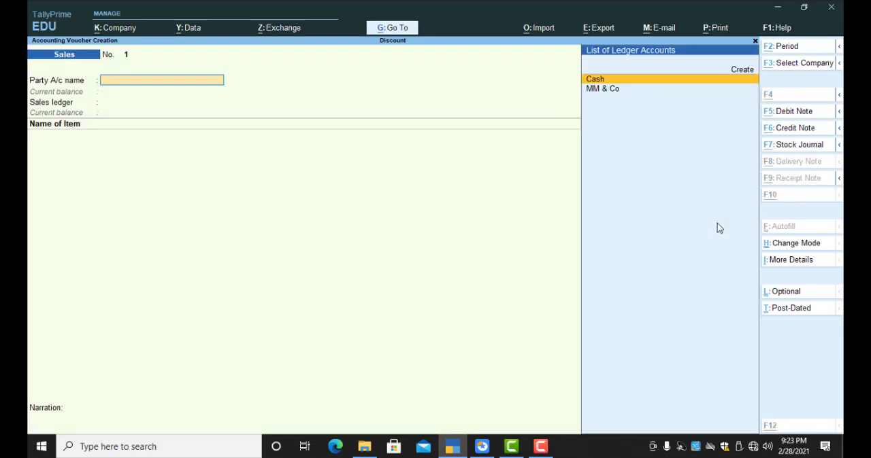
key(alt+c)
text(CREDIT)
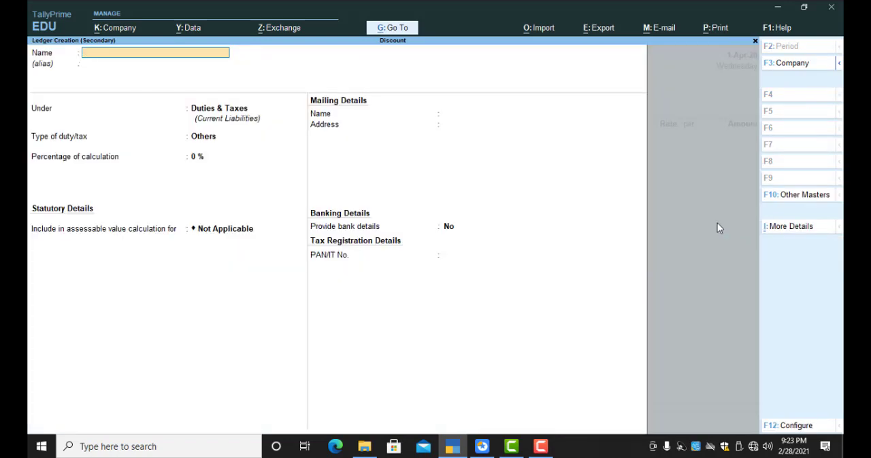
text( CUSTOMER)
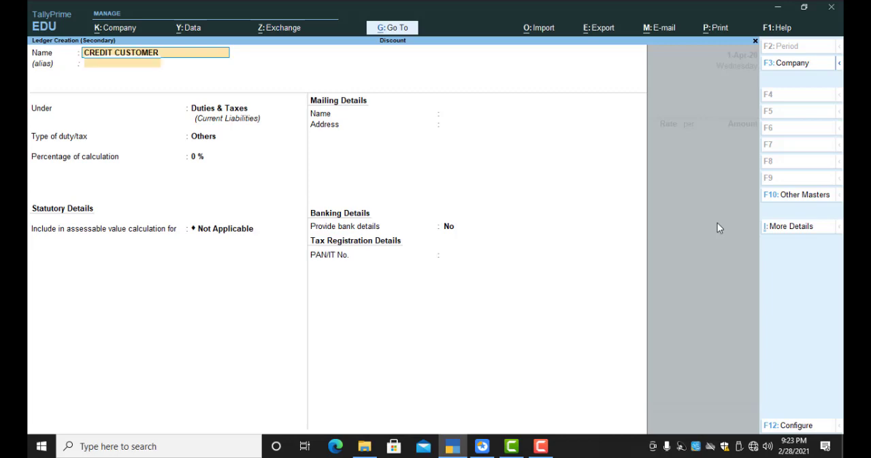
key(Return)
text(SUNDRY DE)
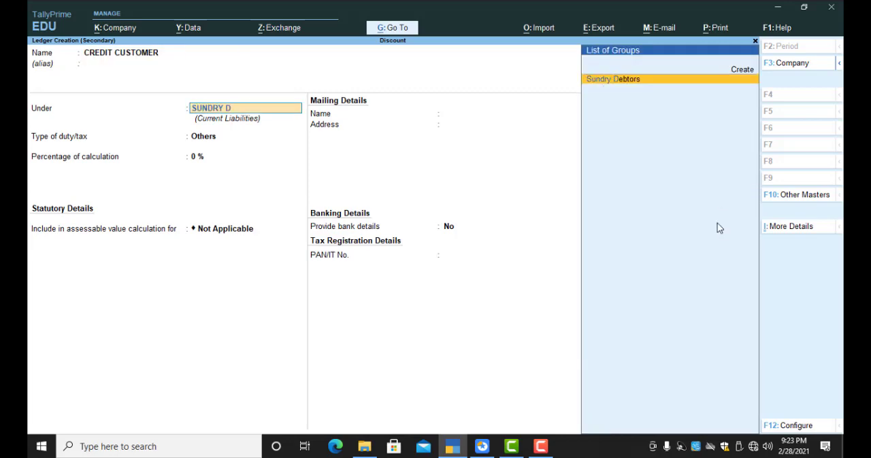
key(Return)
key(Return)
key(Return)
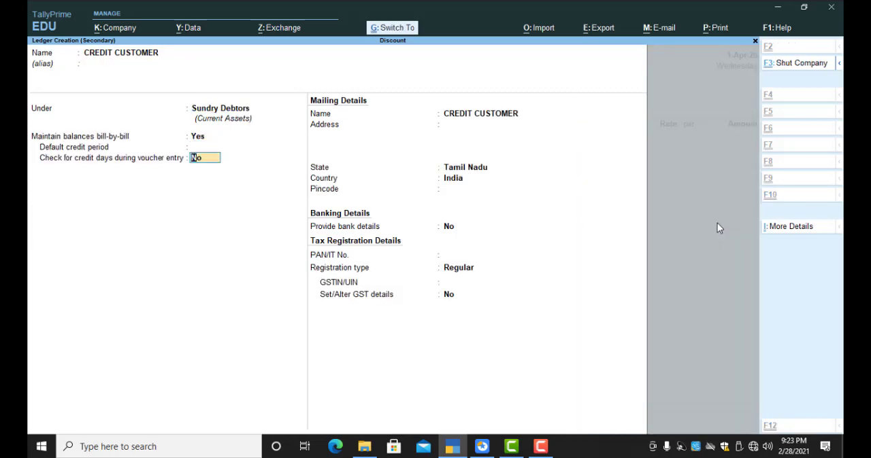
key(ctrl+a)
key(ctrl+a)
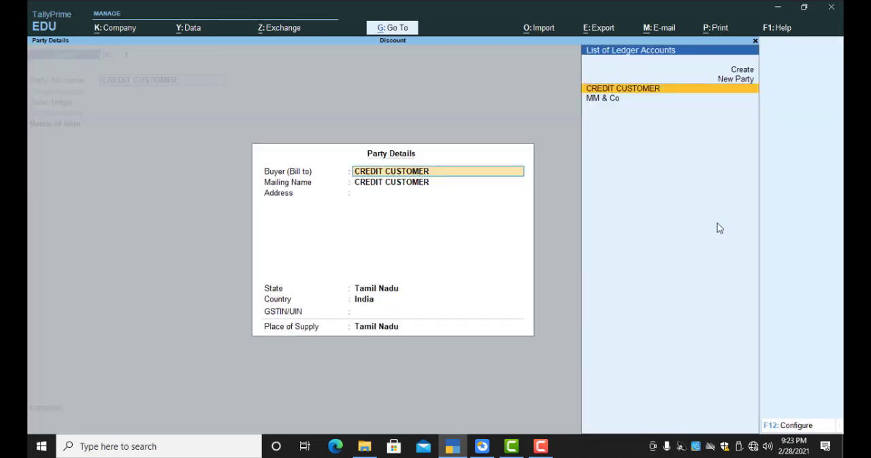
Step: Accept the default party details for CREDIT CUSTOMER in the sales voucher
key(Return)
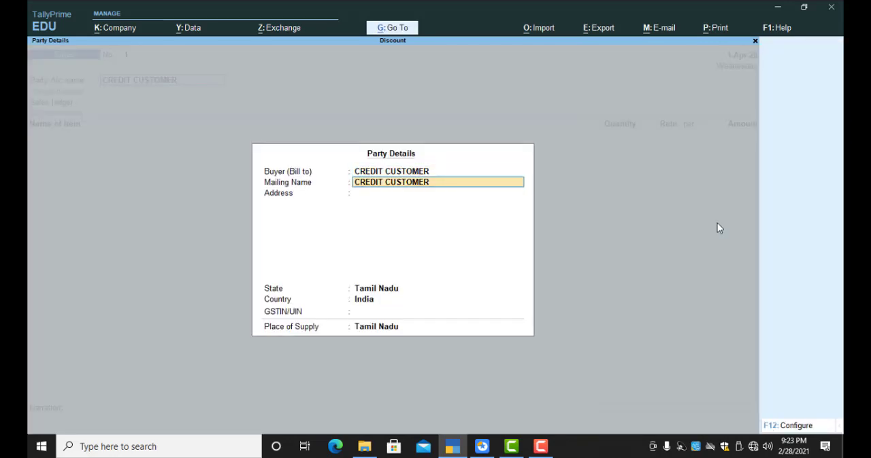
key(ctrl+a)
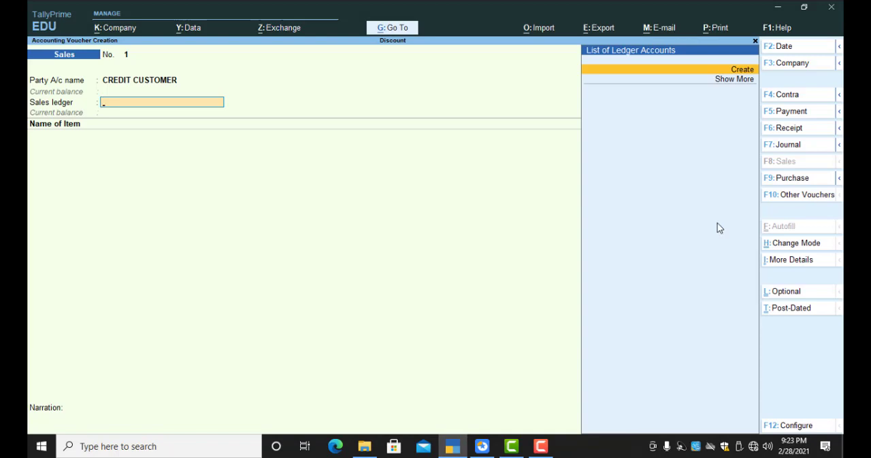
Step: Create a sales ledger named SALES under Sales Accounts, with the type of ledger Not Applicable
key(alt+c)
text(SALES)
key(Return)
key(Return)
text(SALES)
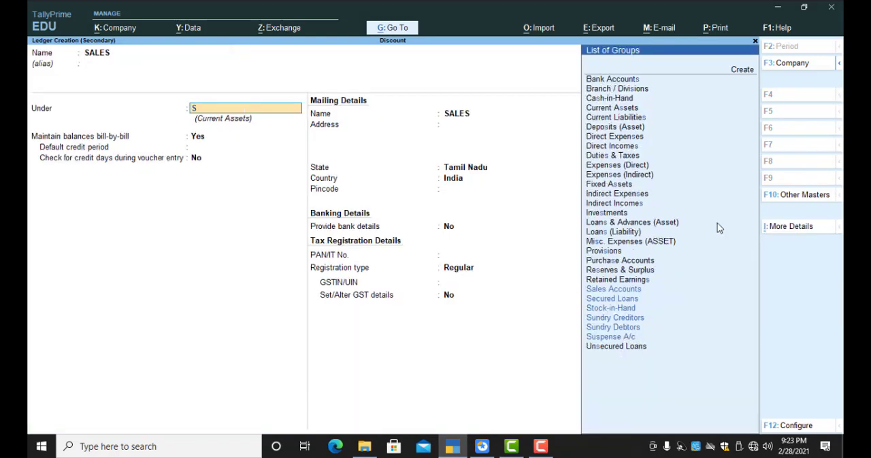
key(Return)
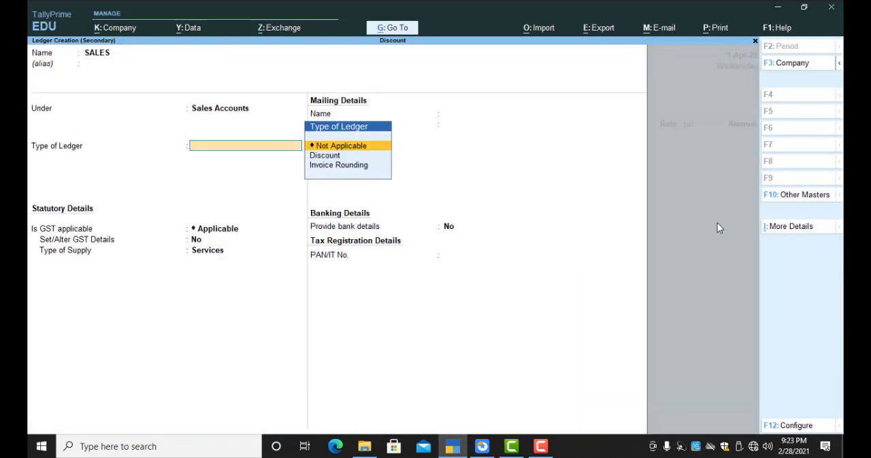
key(Return)
Step: Set the SALES ledger's GST details to Sales Taxable with 18% integrated tax, choose Goods as the supply type, and save it
key(Return)
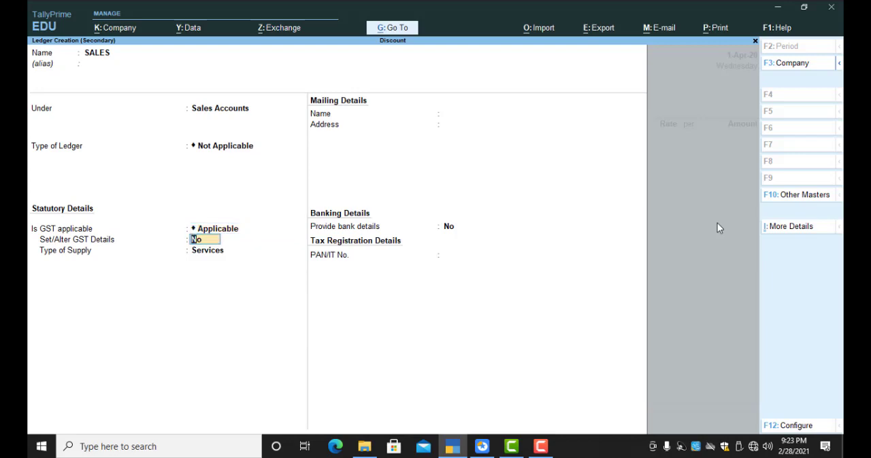
key(y)
key(Return)
text(S)
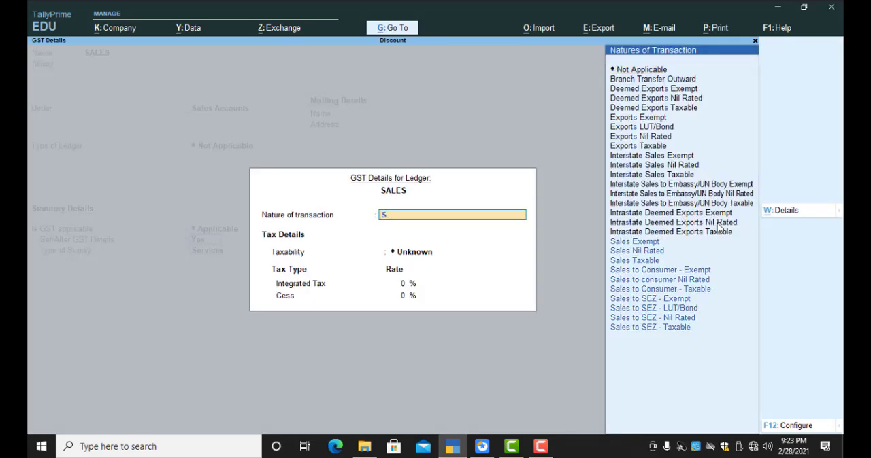
text(ALES TA)
key(Return)
text(18)
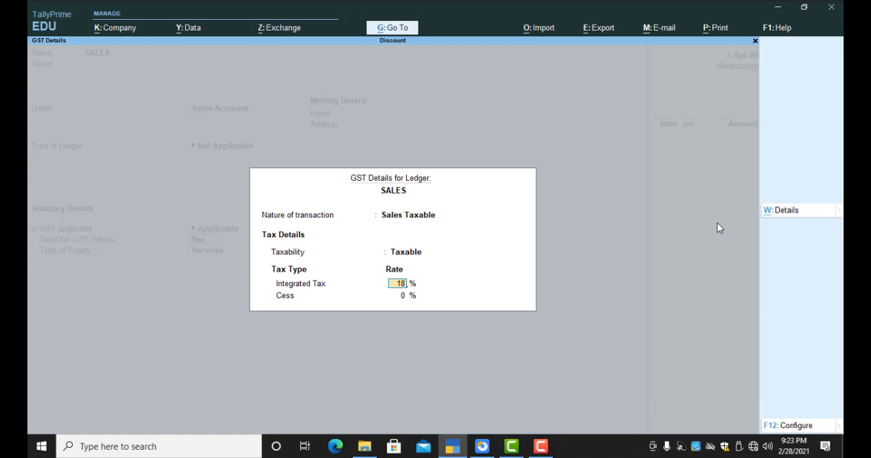
key(Return)
key(ctrl+a)
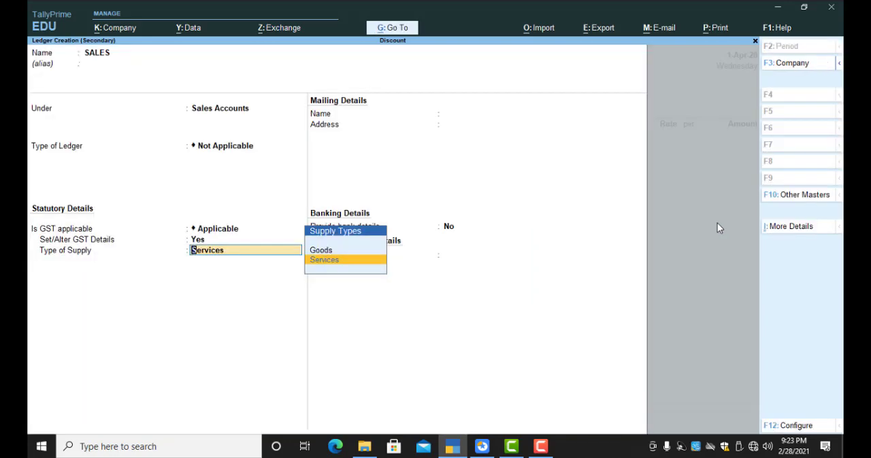
key(Up)
key(Return)
key(ctrl+a)
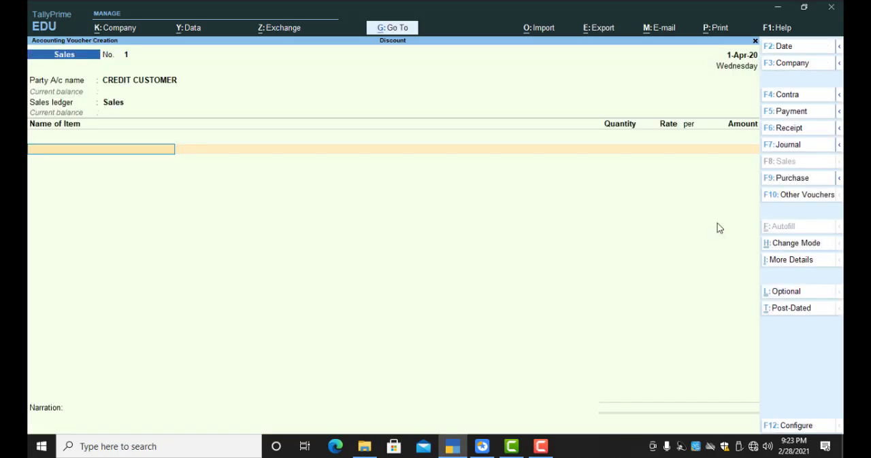
Step: Add the item Motherboard to the sales voucher with a quantity of 8 nos at a rate of 4,000
text(M)
key(Return)
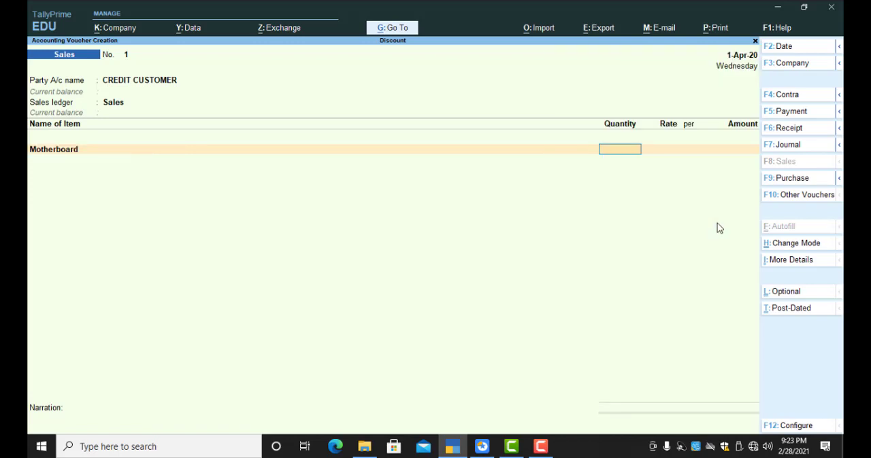
text(8)
key(Return)
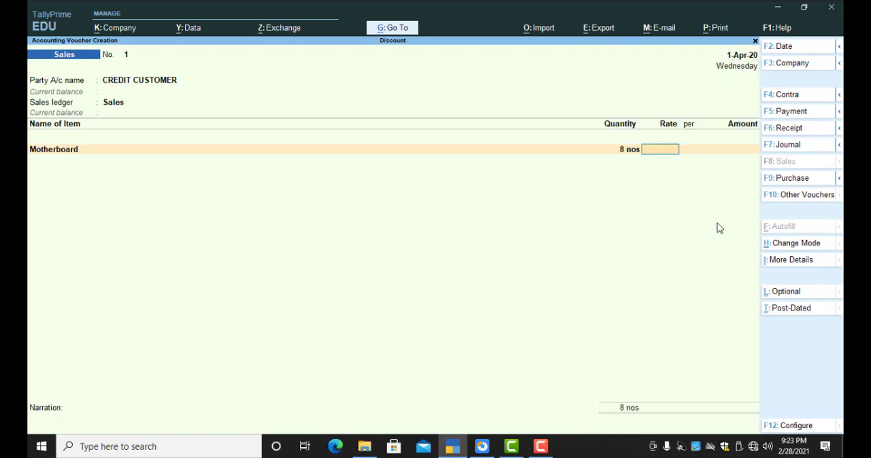
text(4000)
key(Return)
Step: Add the CGST and SGST ledgers below the Motherboard item with their calculated amounts
key(Return)
key(Return)
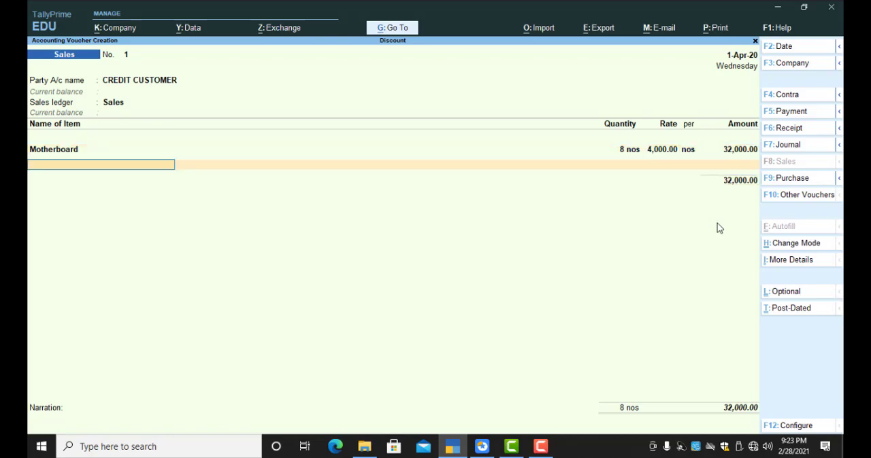
text(C)
key(Return)
key(Return)
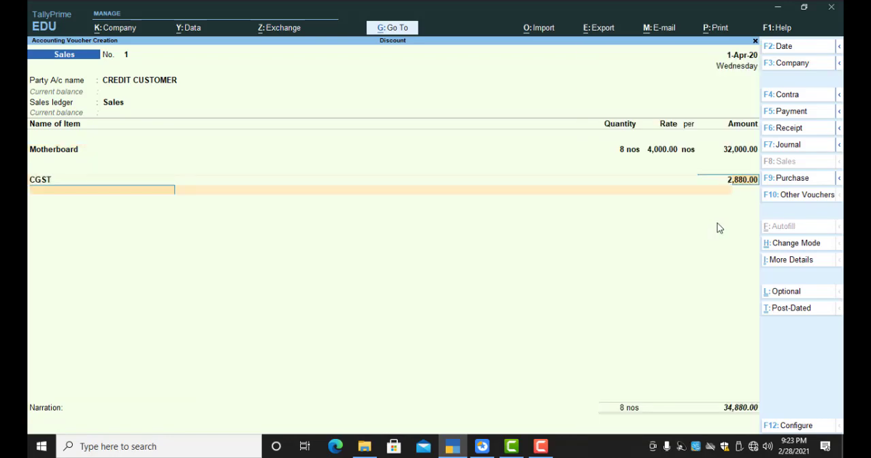
text(S)
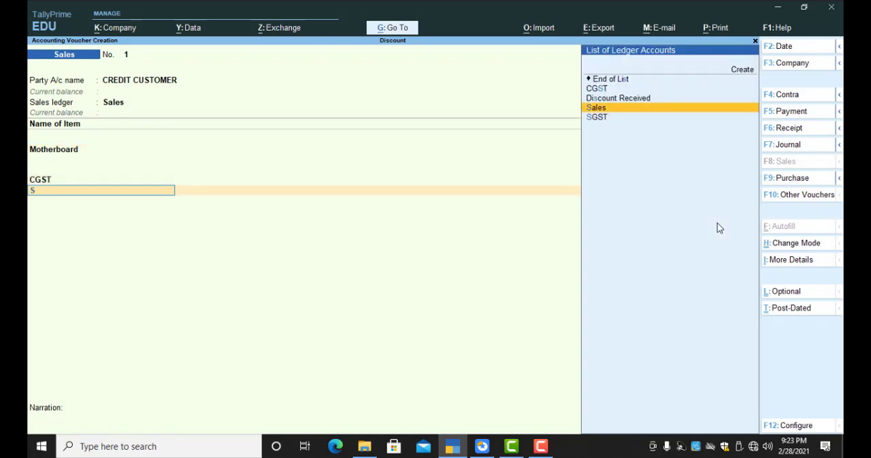
key(Return)
key(Return)
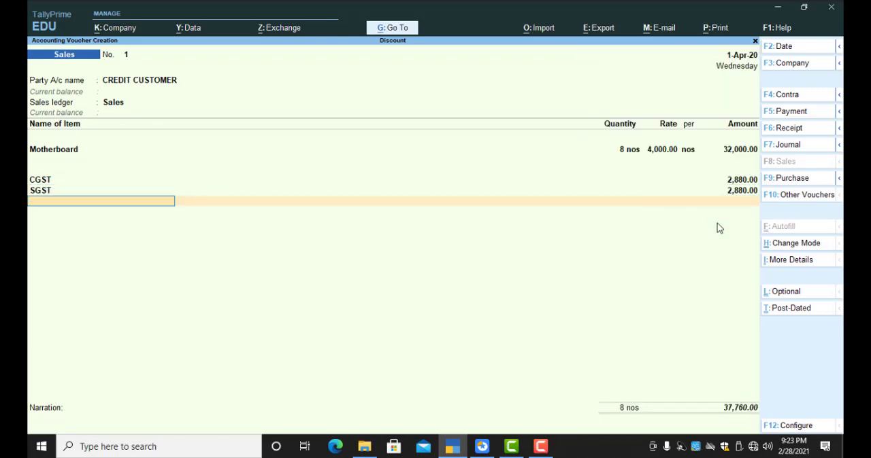
Step: Create a ledger named DISCOUNT PAID under Indirect Expenses from the sales voucher, with the type of ledger Not Applicable
text(D)
key(BackSpace)
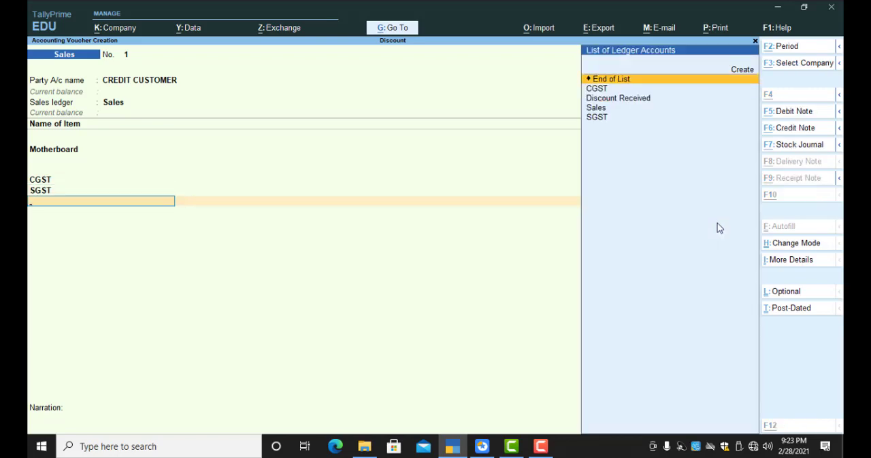
key(alt+c)
text(IDS)
key(BackSpace)
key(BackSpace)
key(BackSpace)
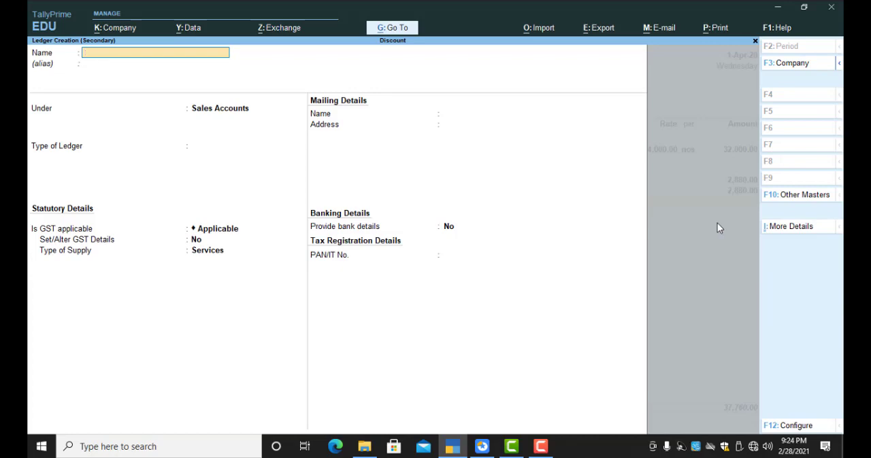
text(DISCOUNT PAID)
key(Return)
key(Return)
text(INDIRECT)
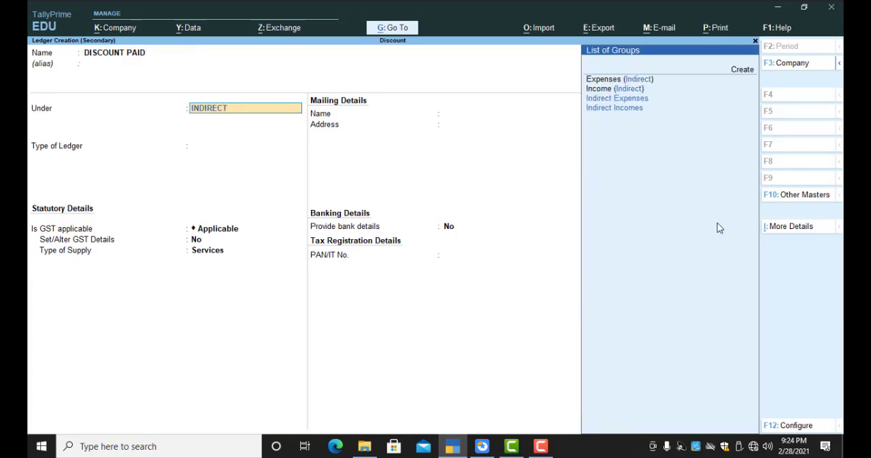
text( E)
key(Return)
key(Return)
key(Return)
text(y)
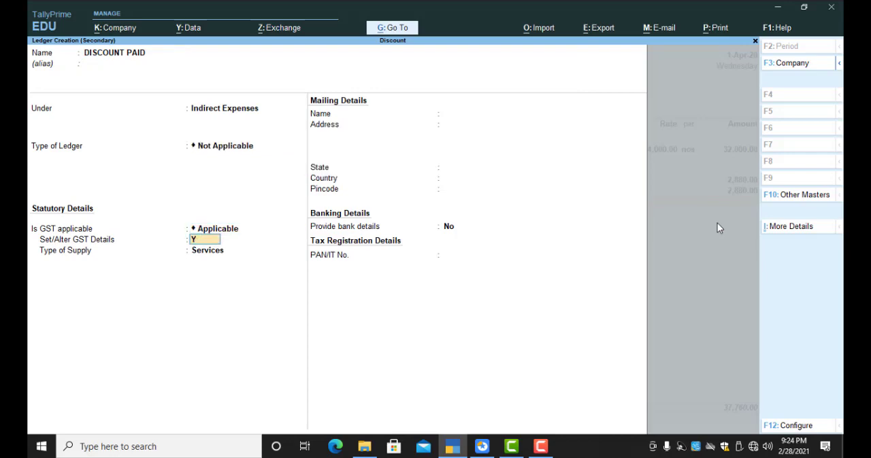
key(Return)
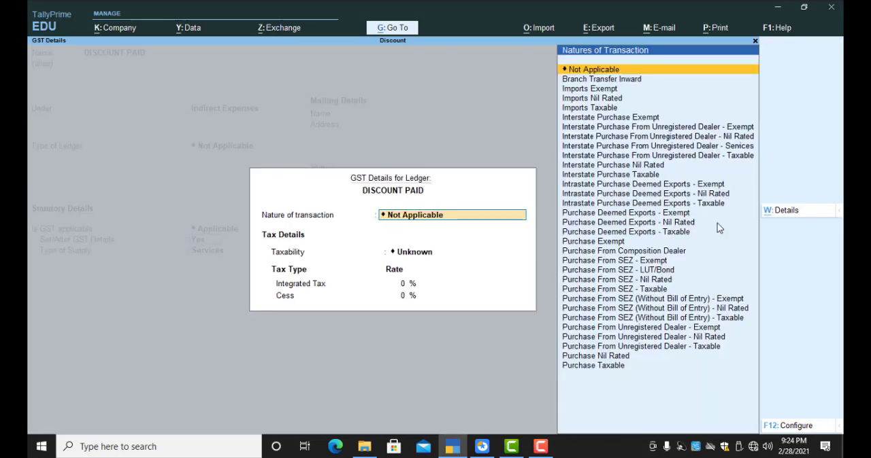
text(S)
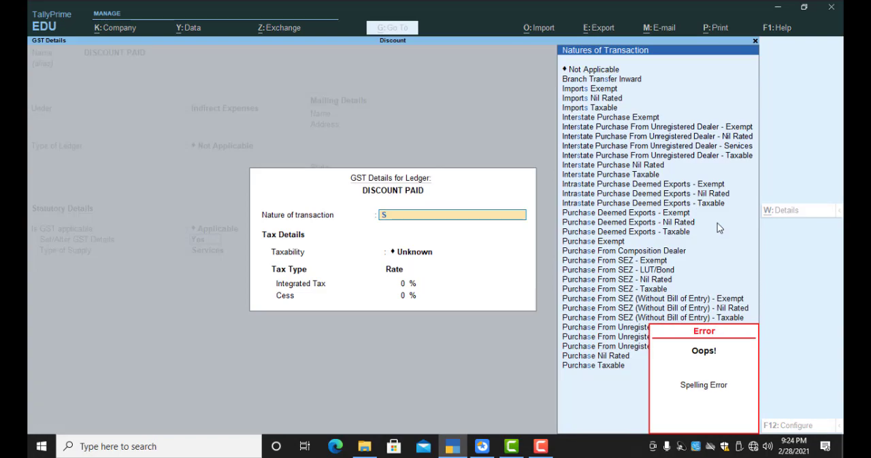
key(Escape)
key(Escape)
key(Escape)
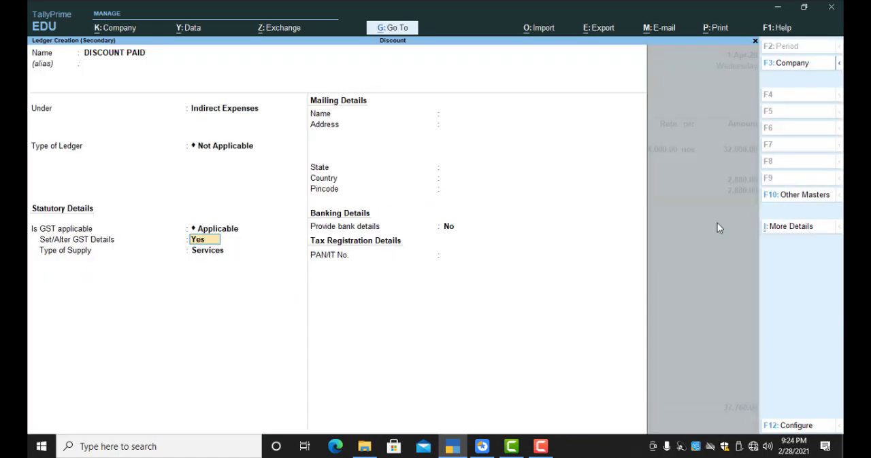
Step: Set the DISCOUNT PAID ledger's Set/Alter GST Details to No, keep Services as the supply type, and save the ledger
key(BackSpace)
key(Return)
key(n)
key(Return)
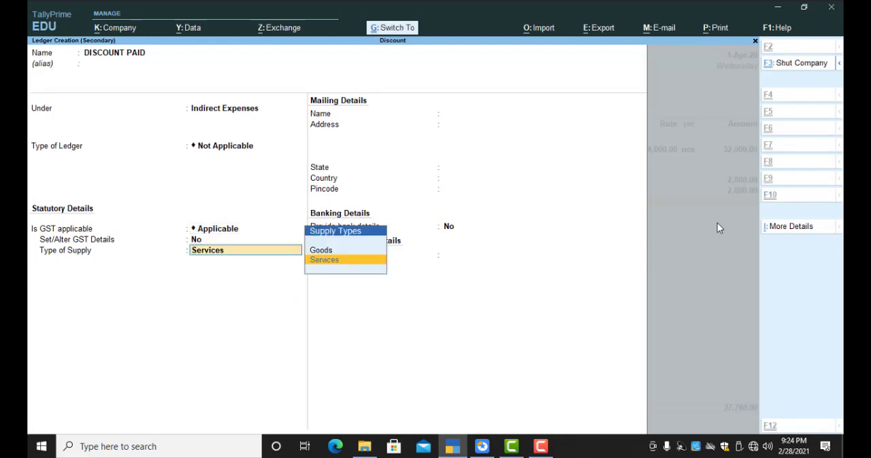
key(ctrl+a)
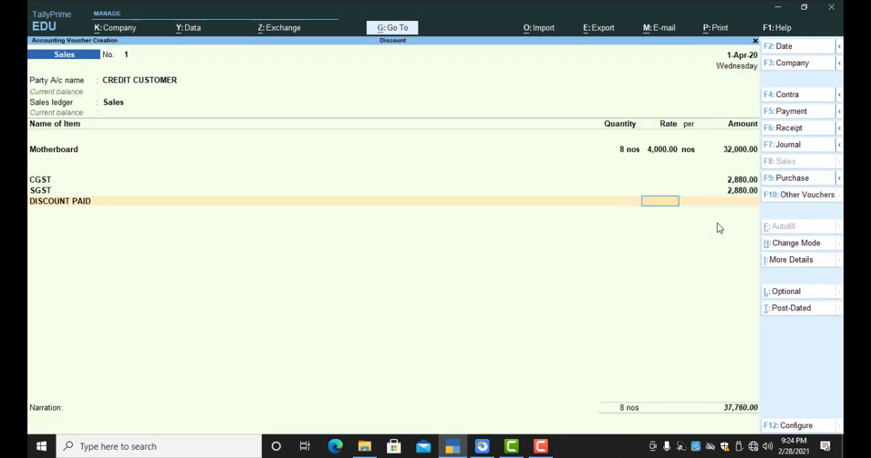
Step: Set the DISCOUNT PAID rate to -5% and save the sales voucher
text(-)5)
key(Return)
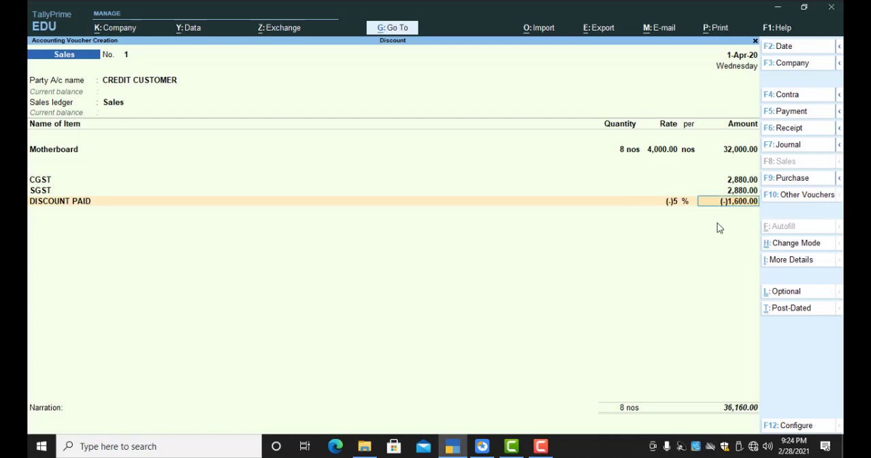
key(ctrl)
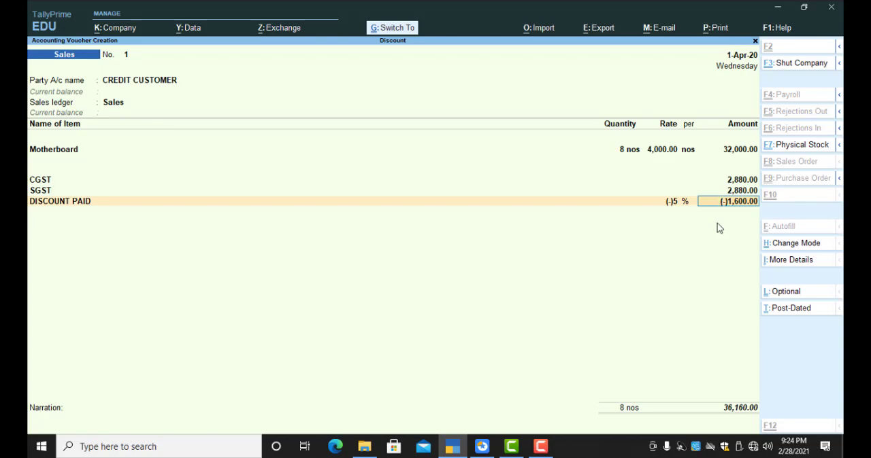
key(ctrl+a)
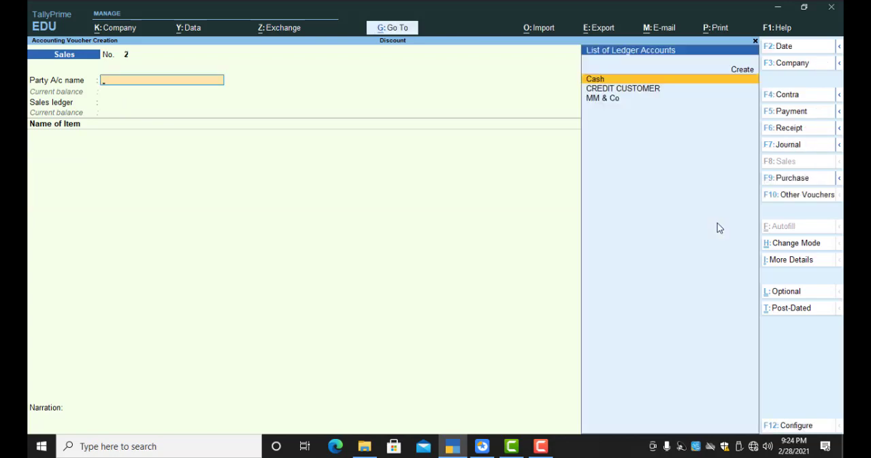
Step: Open the Balance Sheet in detailed view and examine the current liabilities, Profit & Loss A/c and current assets entries
key(Escape)
key(b)
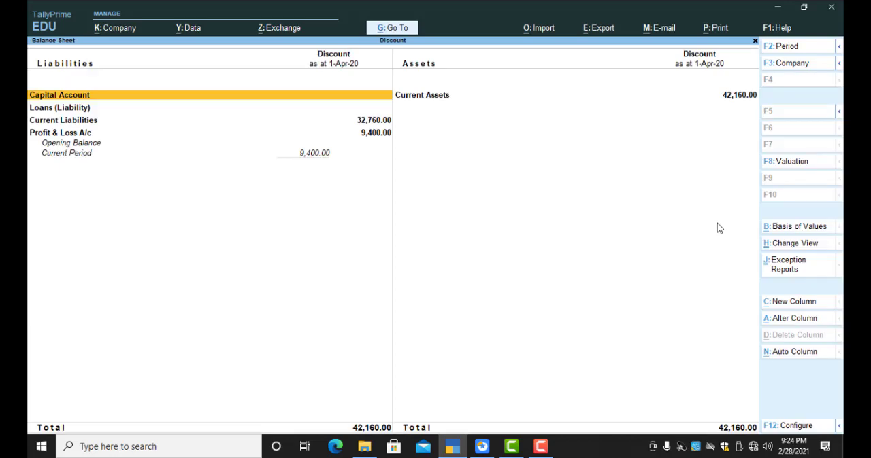
key(alt+F5)
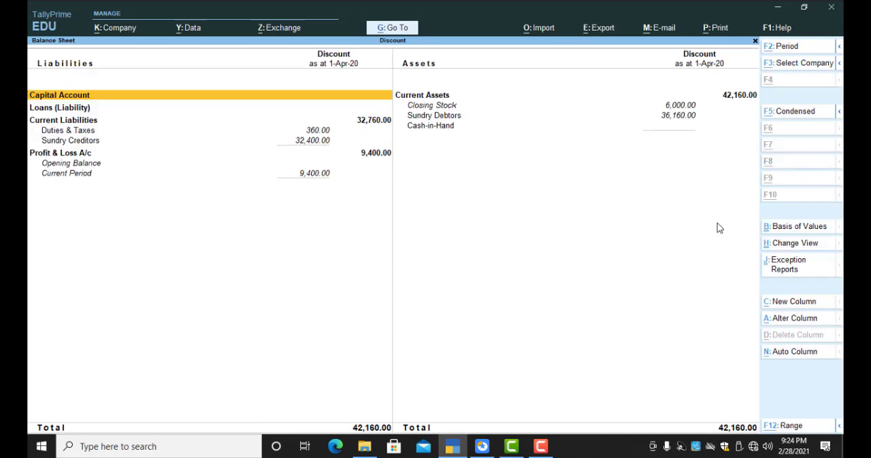
key(Down)
key(Down)
key(Down)
key(Down)
key(Down)
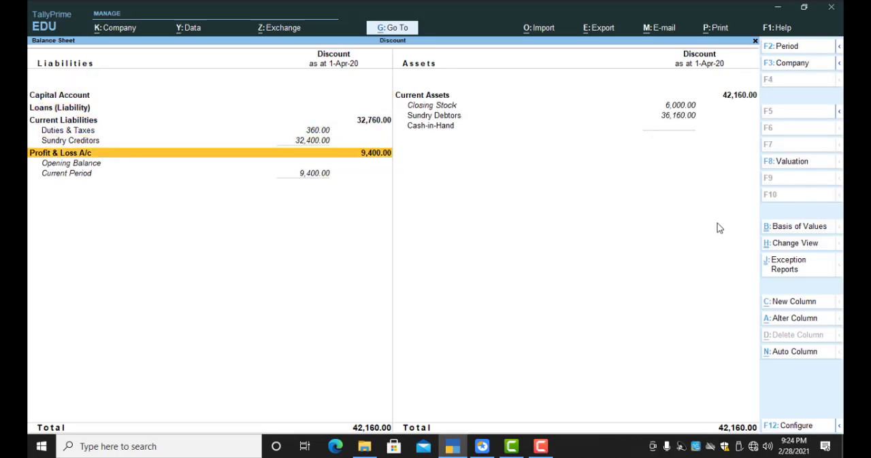
key(Up)
key(Up)
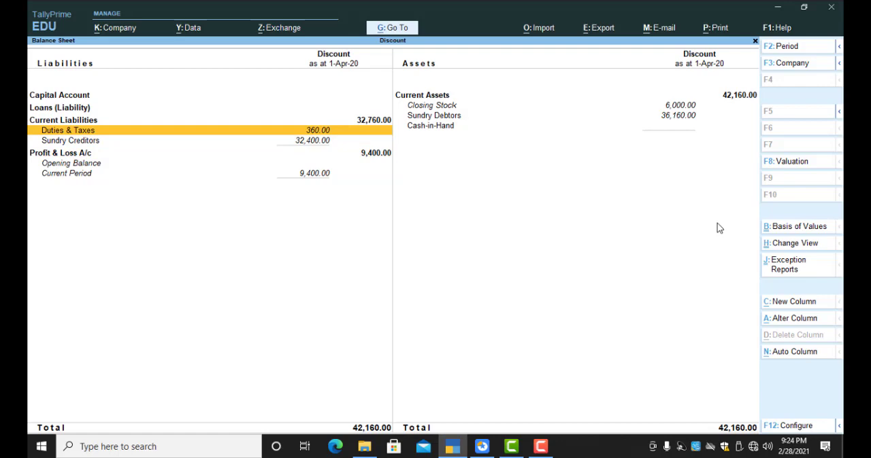
key(Down)
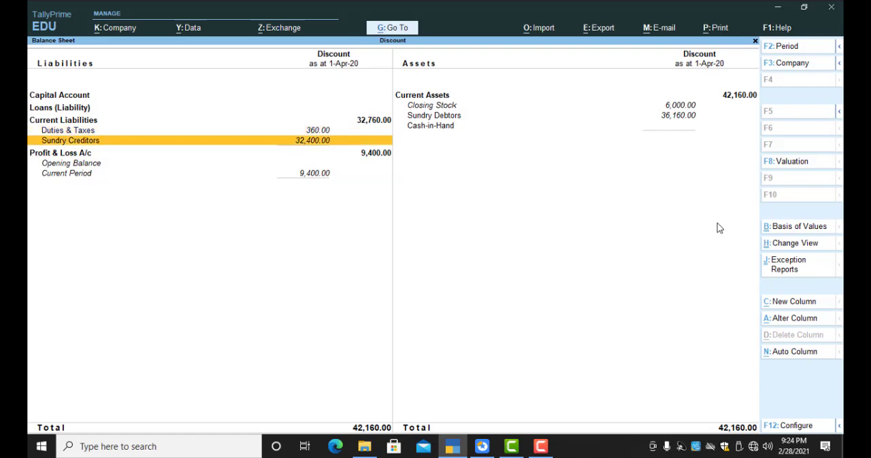
key(Up)
key(Right)
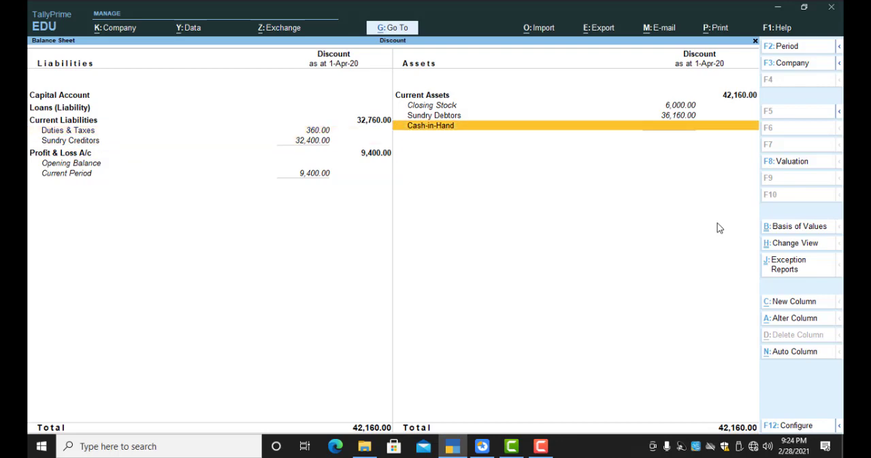
key(Up)
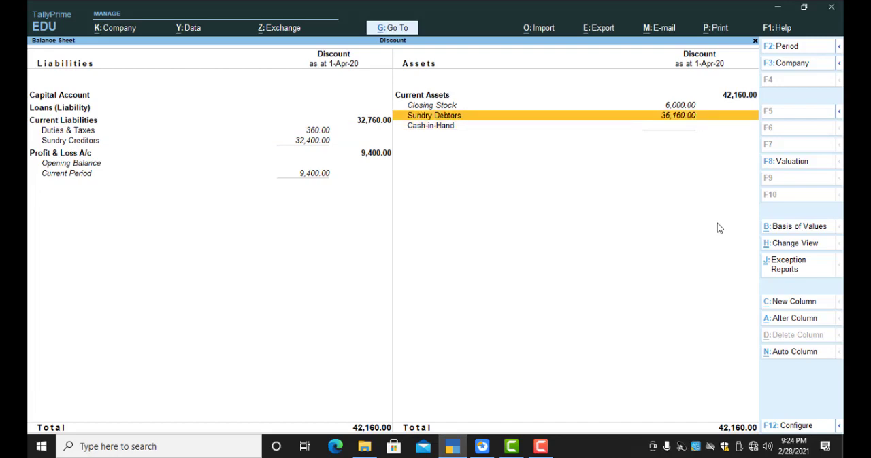
key(Left)
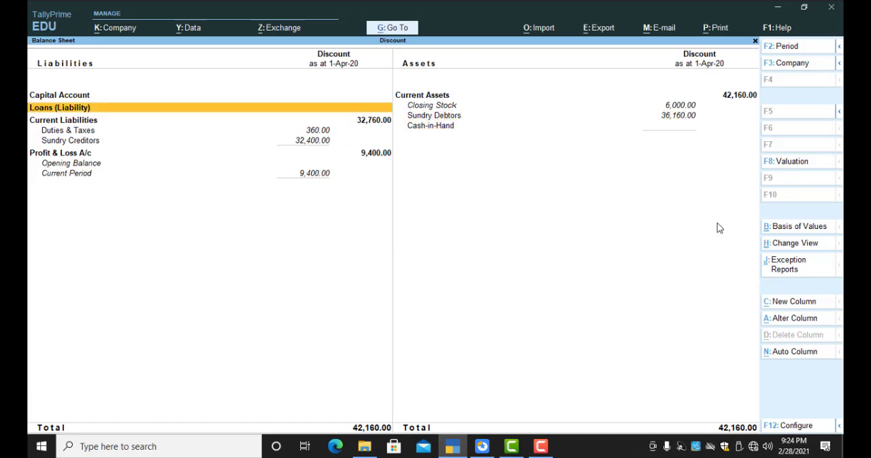
key(Down)
key(Escape)
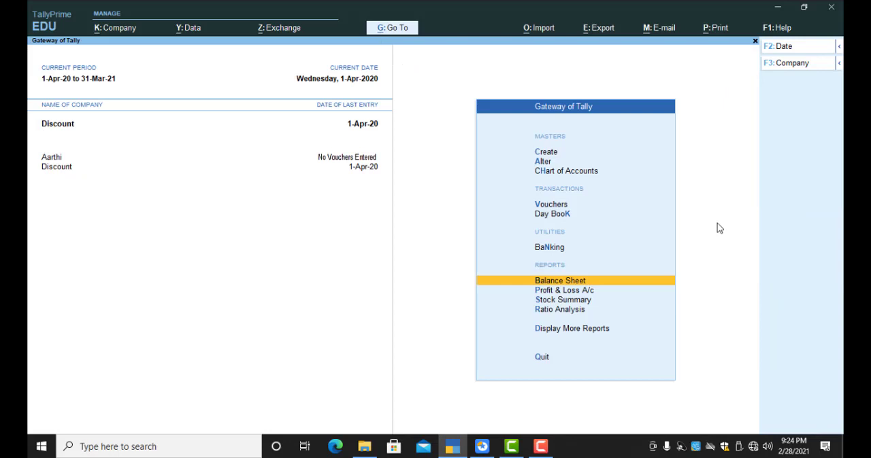
Step: Open the Profit & Loss A/c report and expand it to the detailed view
key(Down)
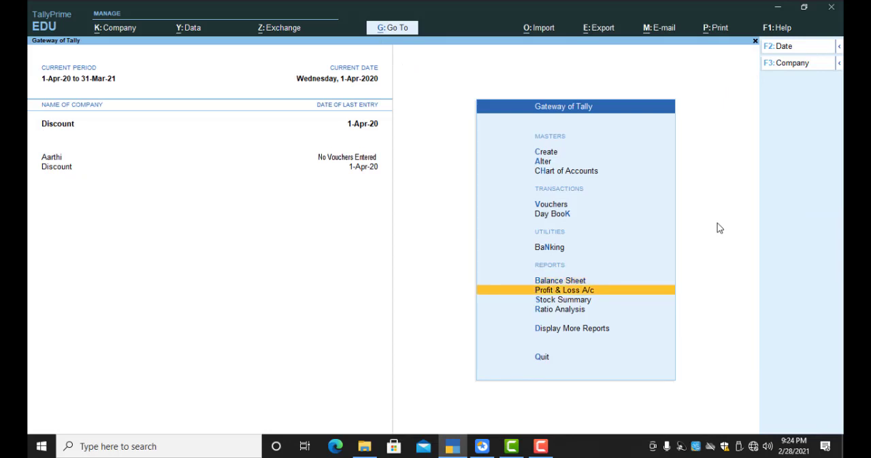
key(Down)
key(Up)
key(Return)
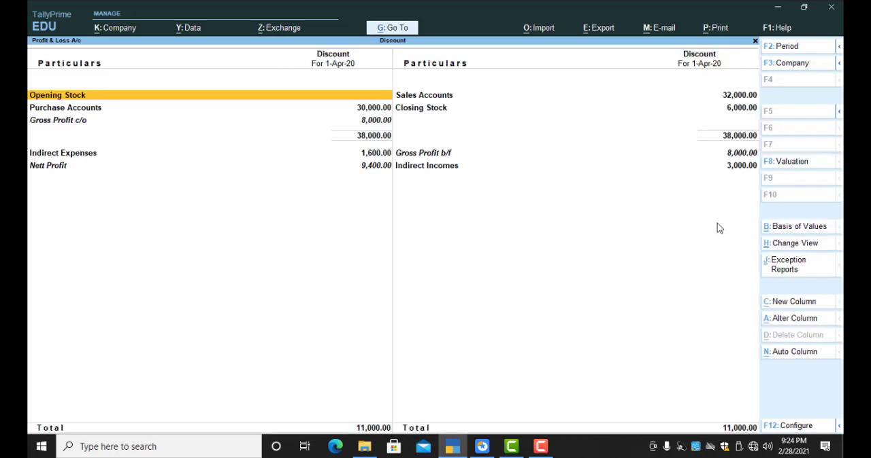
key(alt+f5)
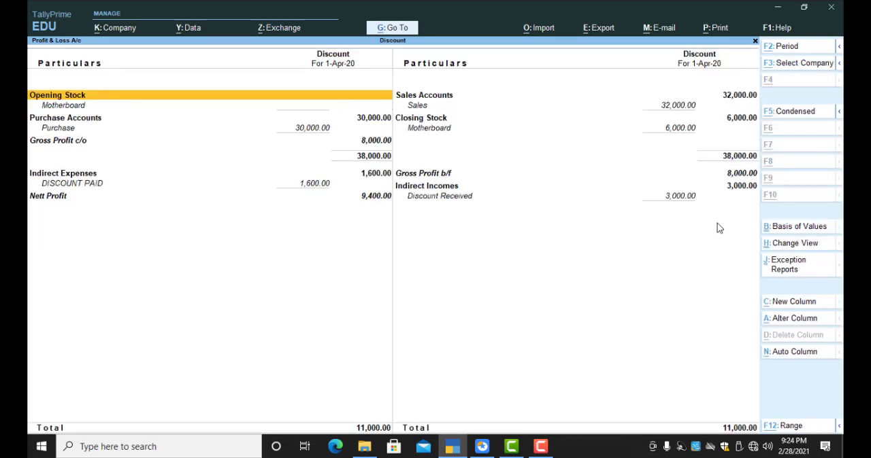
Step: Examine the DISCOUNT PAID entry under Indirect Expenses and the Discount Received entry under Indirect Incomes, and close the report
key(Down)
key(Down)
key(Down)
key(Down)
key(Down)
key(Down)
key(Right)
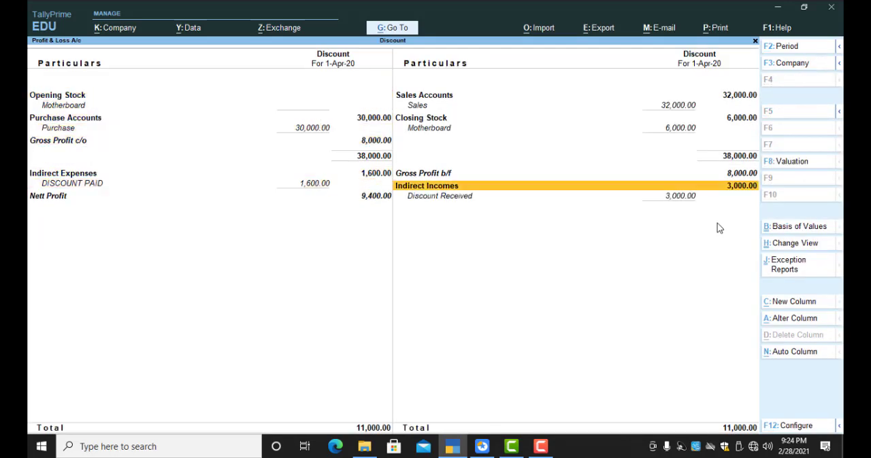
key(Left)
key(Right)
key(Down)
key(Up)
key(Left)
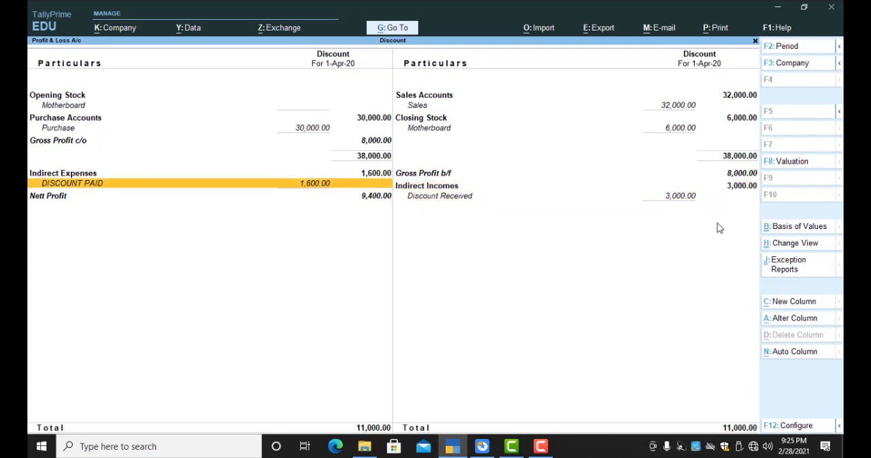
key(Right)
key(Down)
key(Escape)
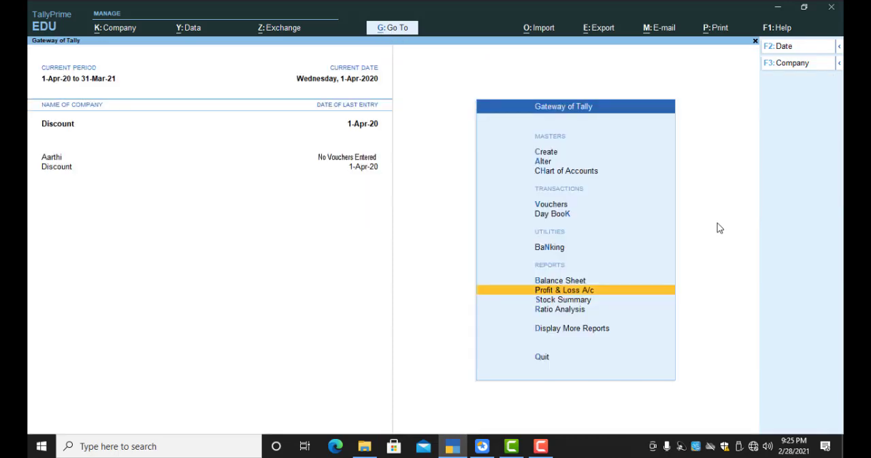
Step: Open accounting voucher creation from the Gateway of Tally
key(Escape)
key(Escape)
key(Down)
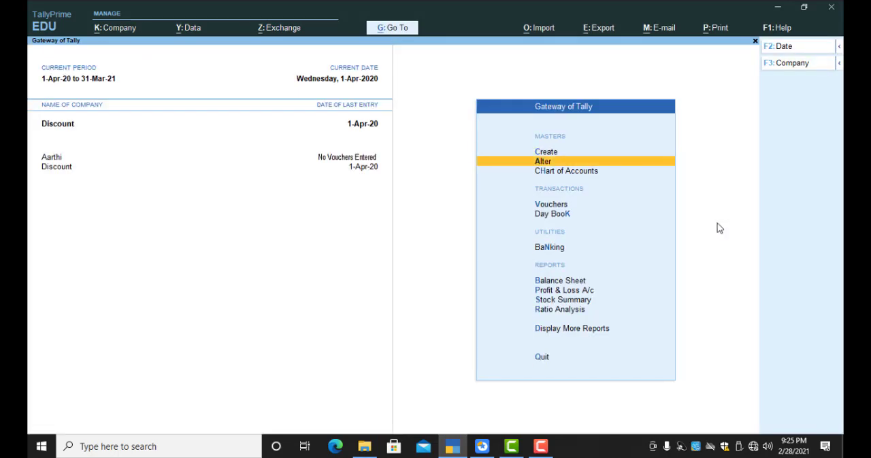
key(Down)
key(Down)
key(Return)
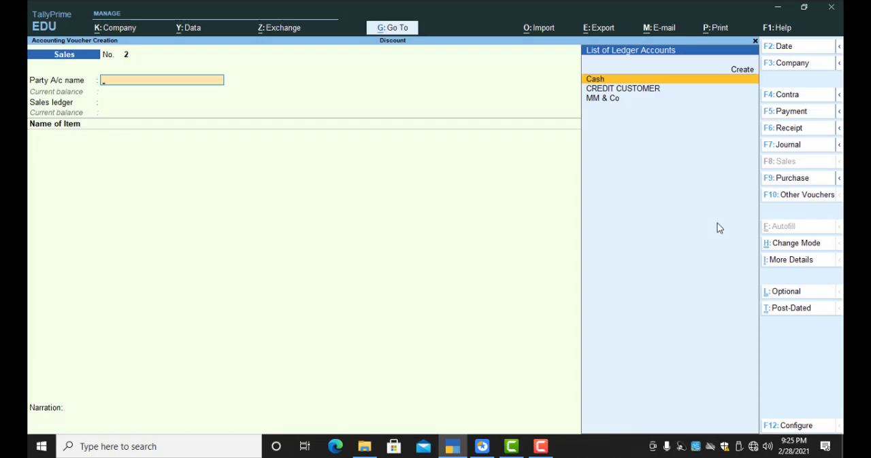
key(F5)
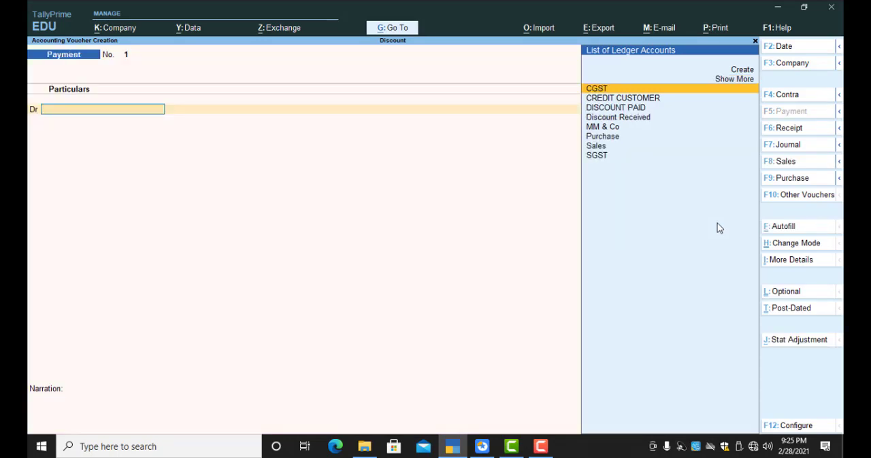
key(Down)
key(Down)
key(Down)
key(Up)
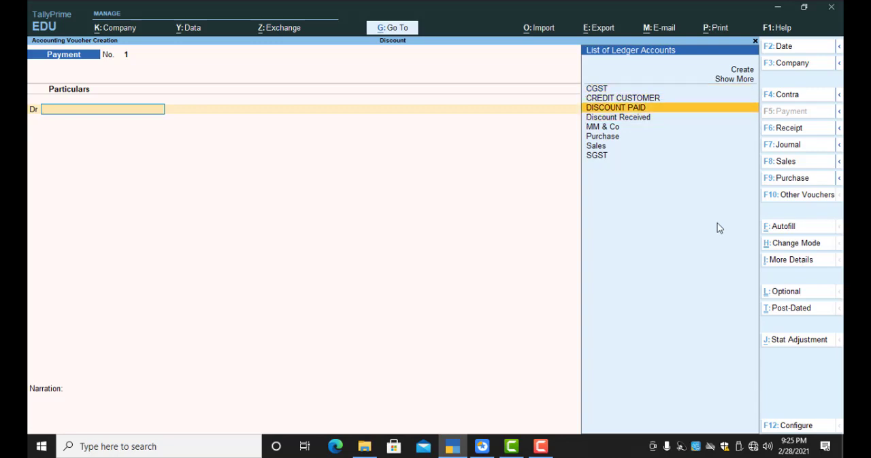
key(Up)
key(Down)
key(Down)
key(Up)
key(Down)
key(Down)
key(Down)
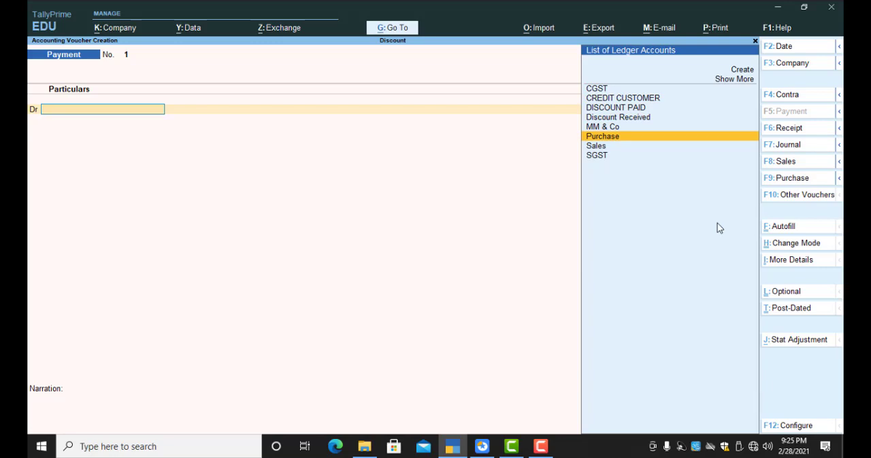
key(Up)
key(Up)
key(Up)
key(Up)
key(Down)
key(Down)
key(Down)
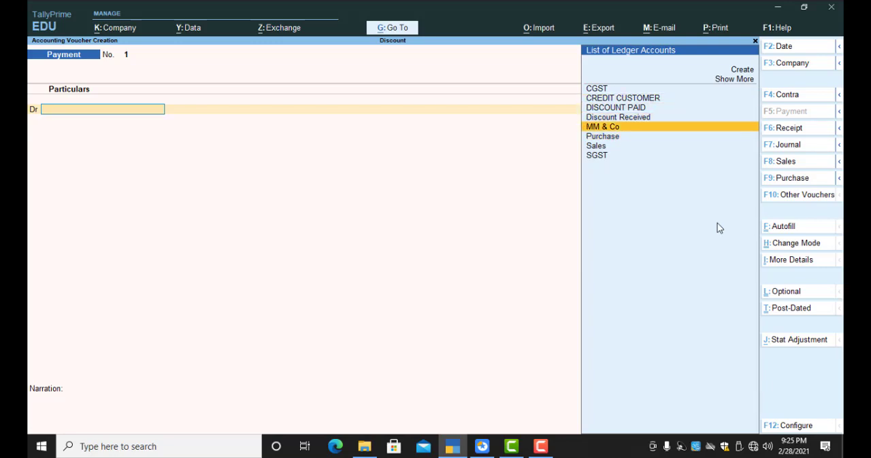
key(Down)
key(Down)
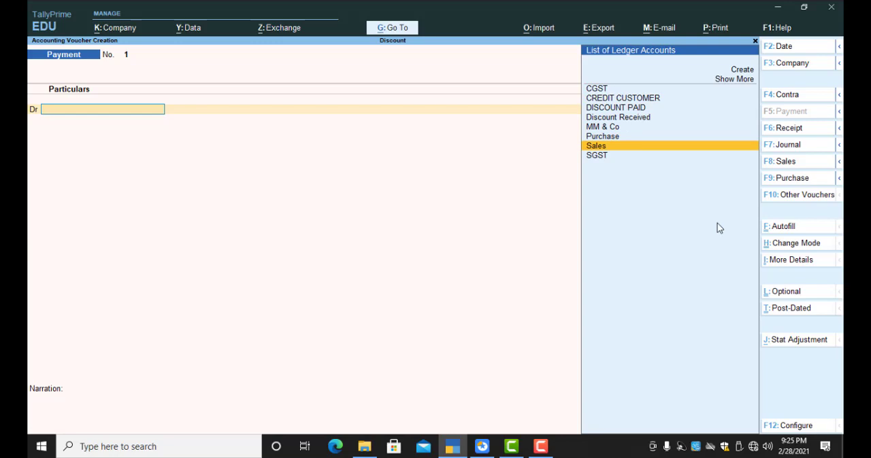
Step: Start a receipt voucher and choose CREDIT CUSTOMER as the ledger to credit
key(F6)
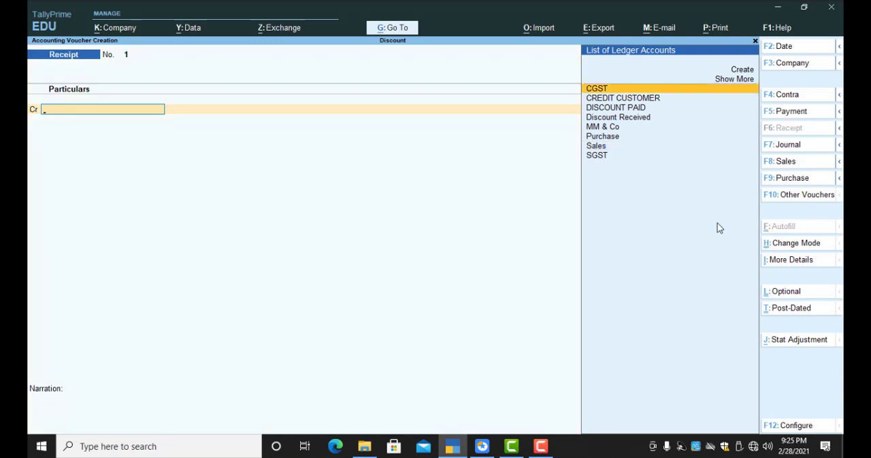
key(Down)
key(Down)
key(Down)
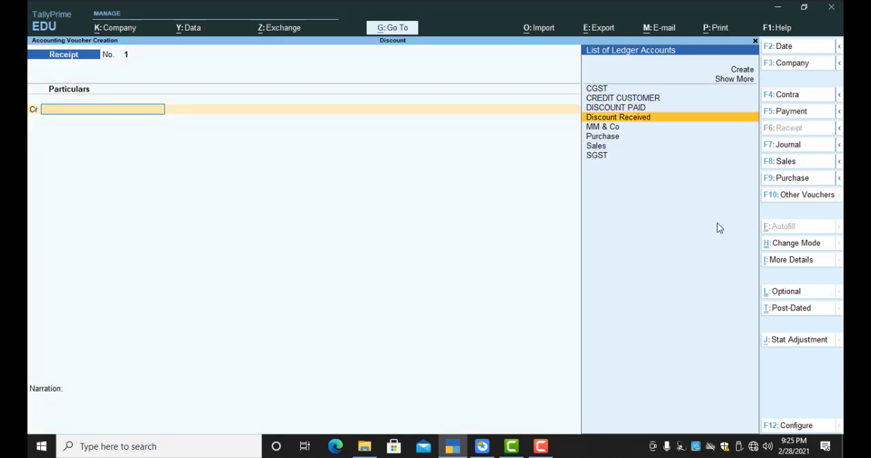
key(Up)
key(Up)
key(Return)
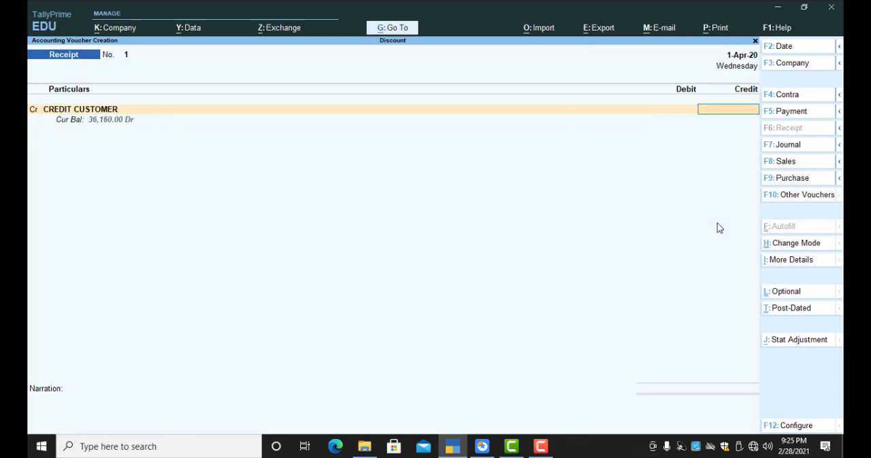
Step: Credit CREDIT CUSTOMER with 36,000 and allocate the amount as Agst Ref against pending bill 1
text(36000)
key(Return)
key(Return)
Step: Debit Cash with 36,000 and save the receipt voucher without a narration
key(Return)
key(Return)
key(Return)
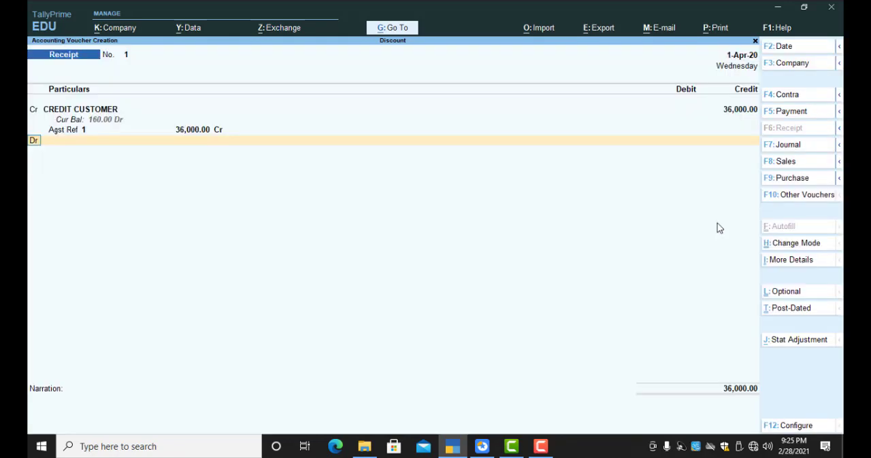
key(Return)
text(cas)
key(Return)
key(Return)
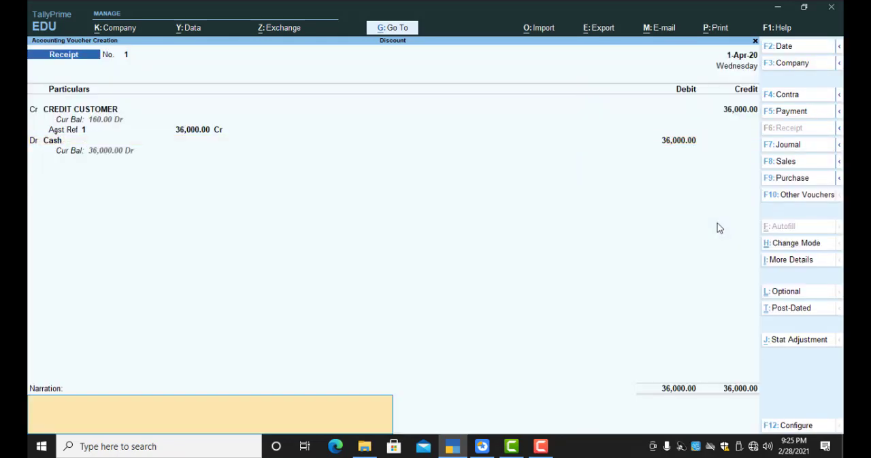
key(Return)
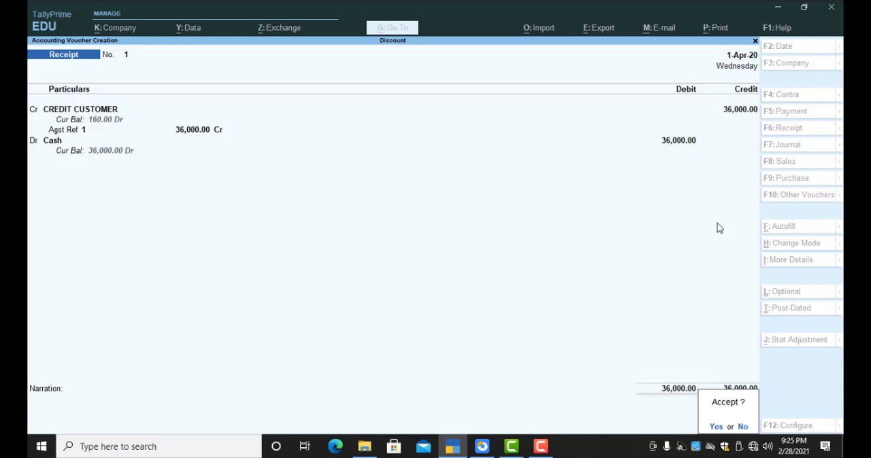
key(Return)
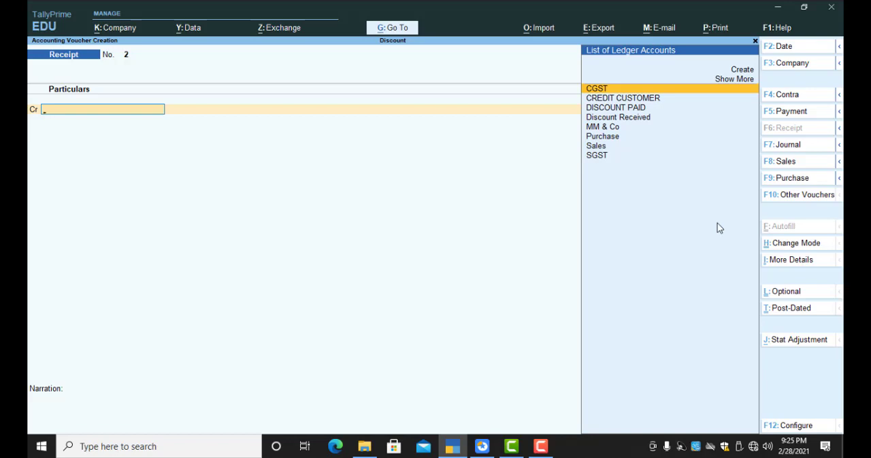
Step: Start a journal voucher and debit the DISCOUNT PAID ledger with 120
key(F7)
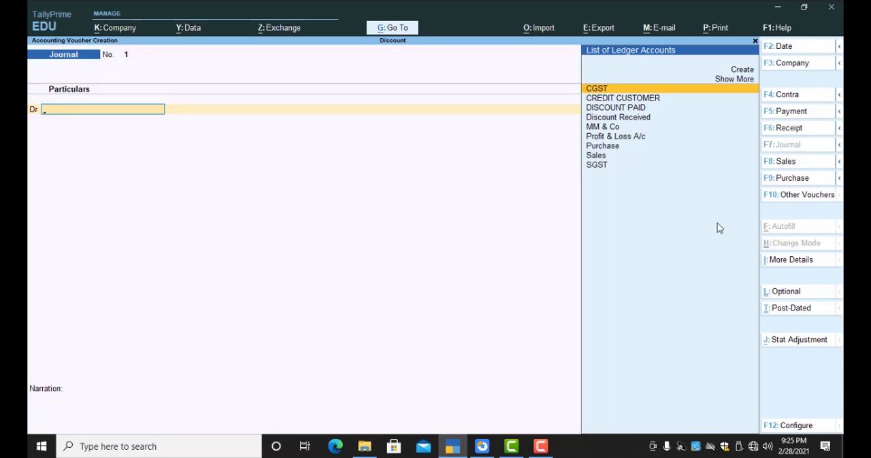
key(Down)
key(Down)
key(Down)
key(Down)
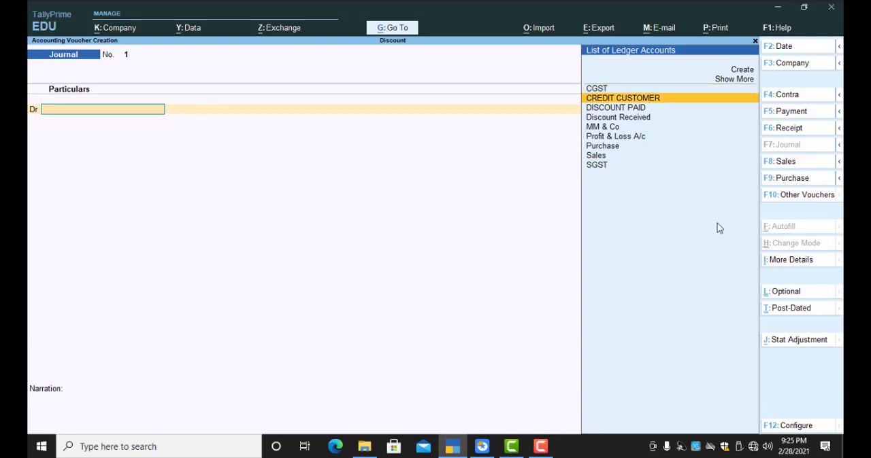
key(Up)
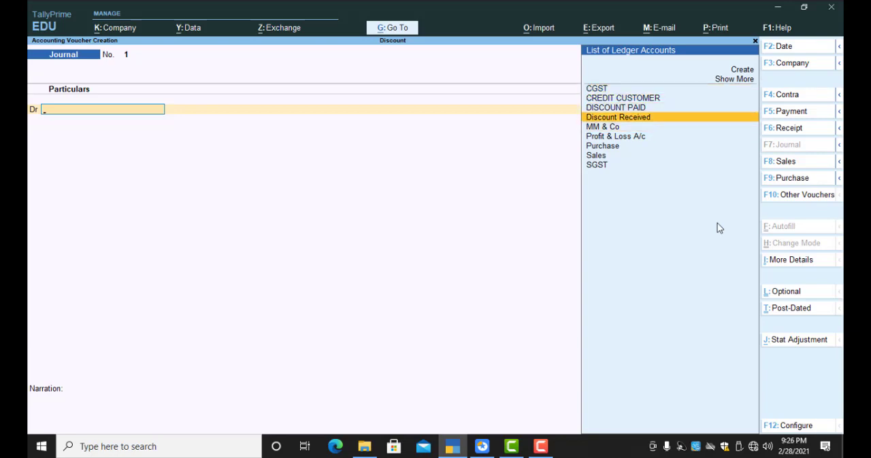
key(Up)
key(Return)
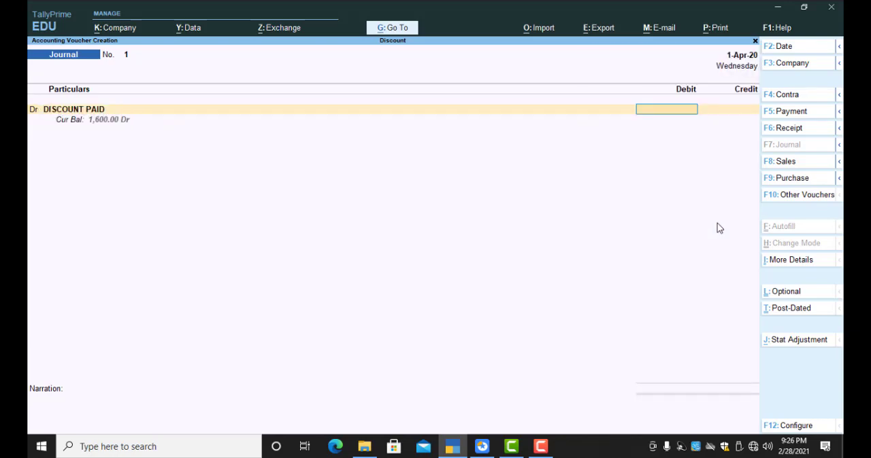
text(120)
key(Return)
Step: Choose CREDIT CUSTOMER as the ledger to credit in the journal voucher
text(c)
key(Return)
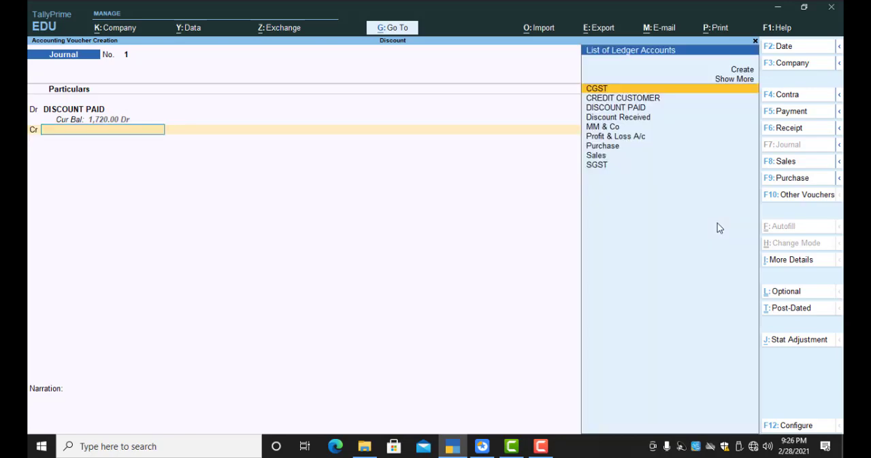
text(cre)
key(Return)
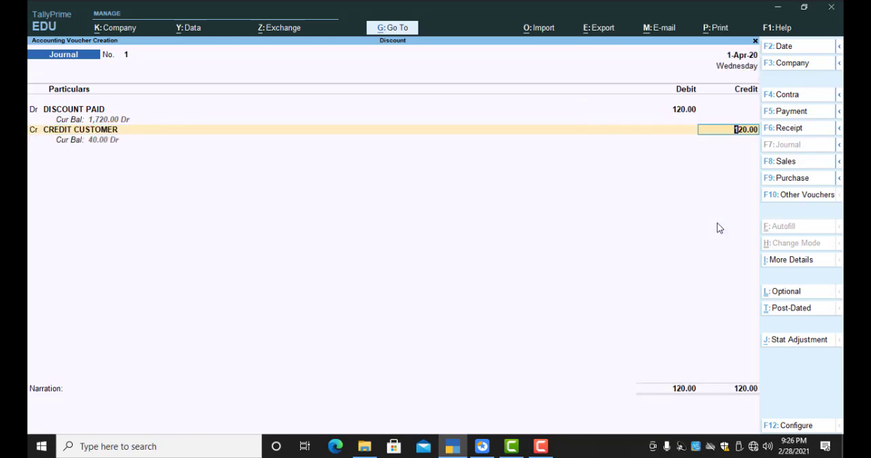
Step: Set the DISCOUNT PAID debit to 160 and carry the same amount to the CREDIT CUSTOMER credit line
key(Up)
key(Up)
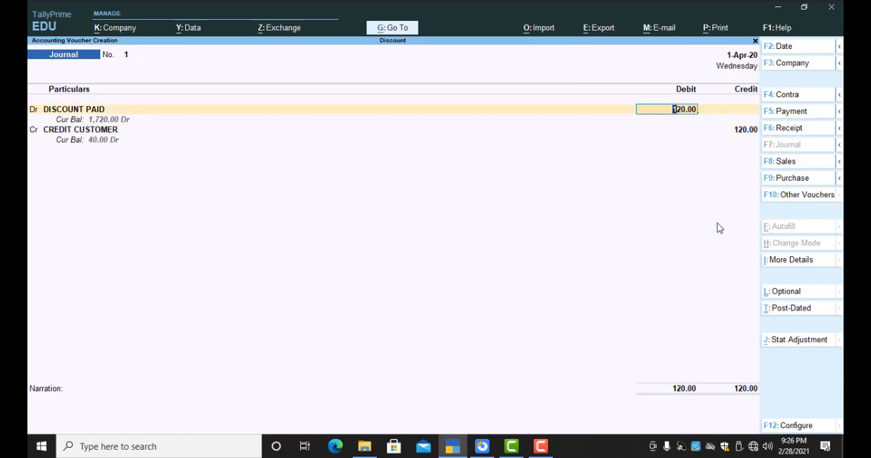
text(160)
key(Return)
key(Return)
key(Return)
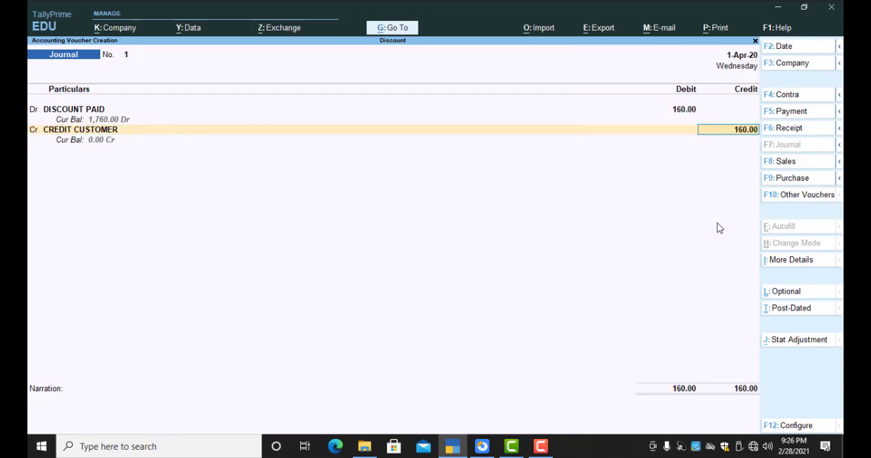
Step: Allocate CREDIT CUSTOMER's 160 credit as Agst Ref against pending bill 1 and save the journal voucher
key(Return)
key(Return)
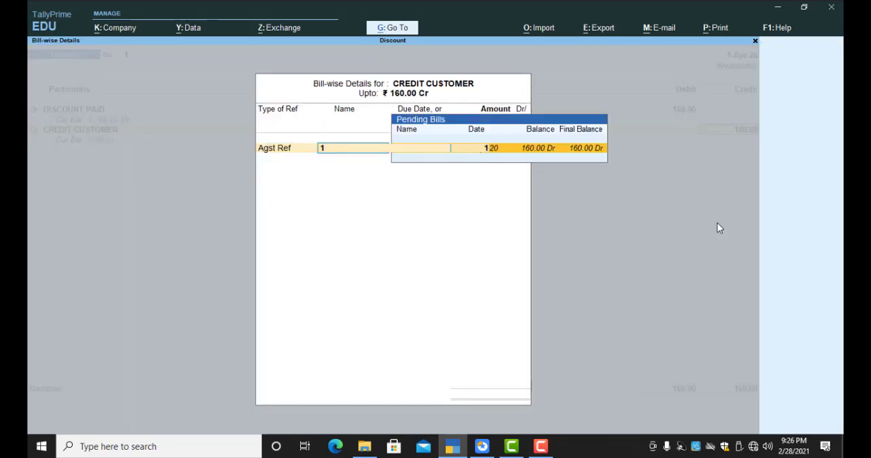
key(Return)
key(Return)
key(Return)
key(Return)
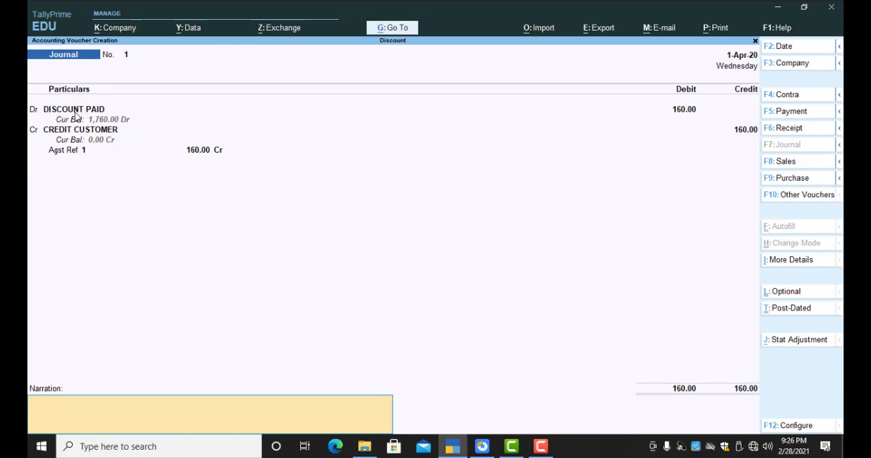
key(BackSpace)
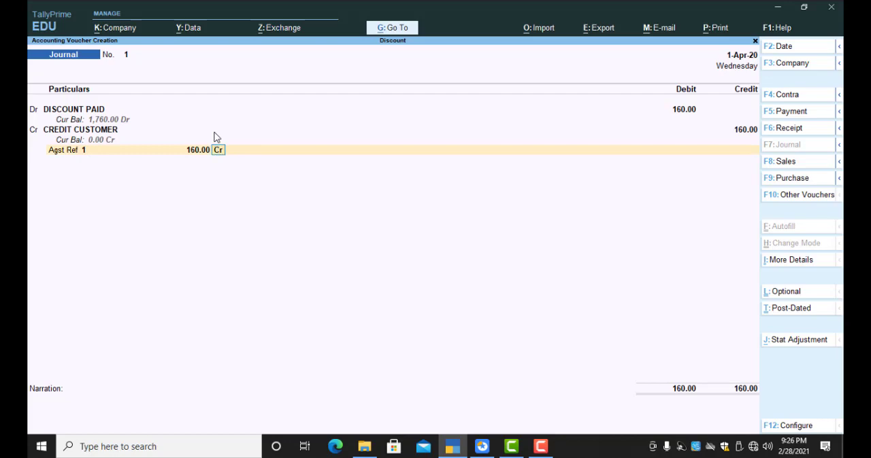
key(ctrl)
key(ctrl)
key(ctrl+a)
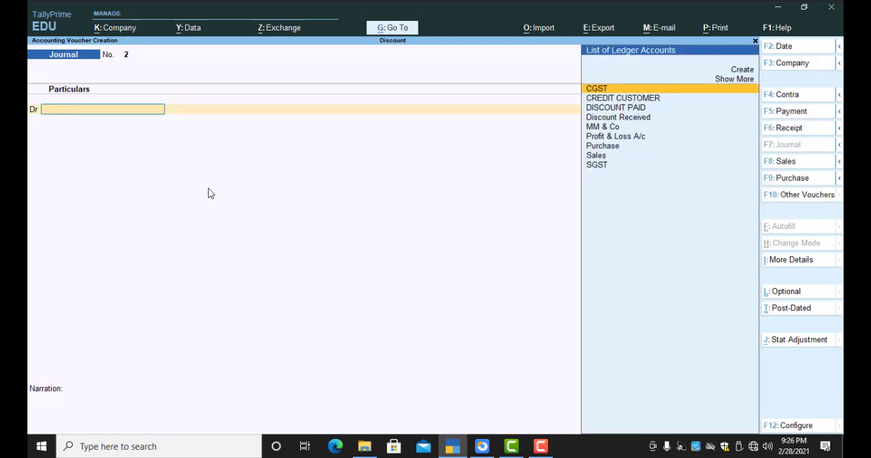
Step: Leave the journal voucher entry and open the Account Books reports
key(Escape)
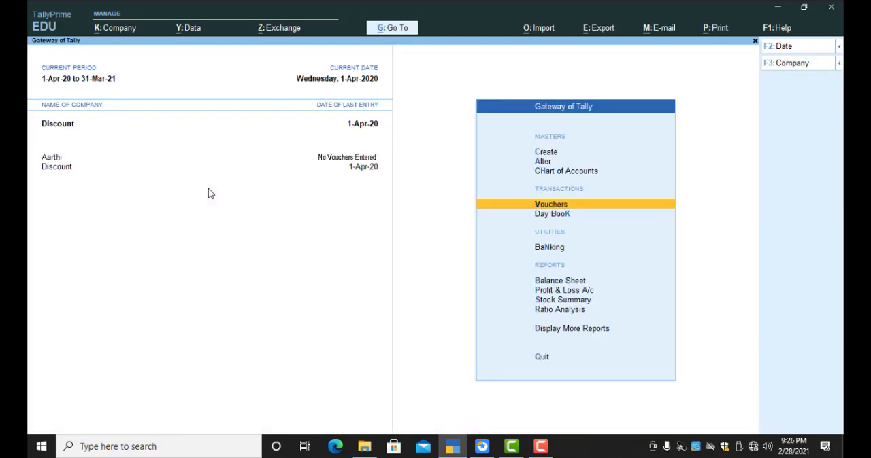
key(Down)
key(Down)
key(Down)
key(Down)
key(Down)
key(Down)
key(Down)
key(Return)
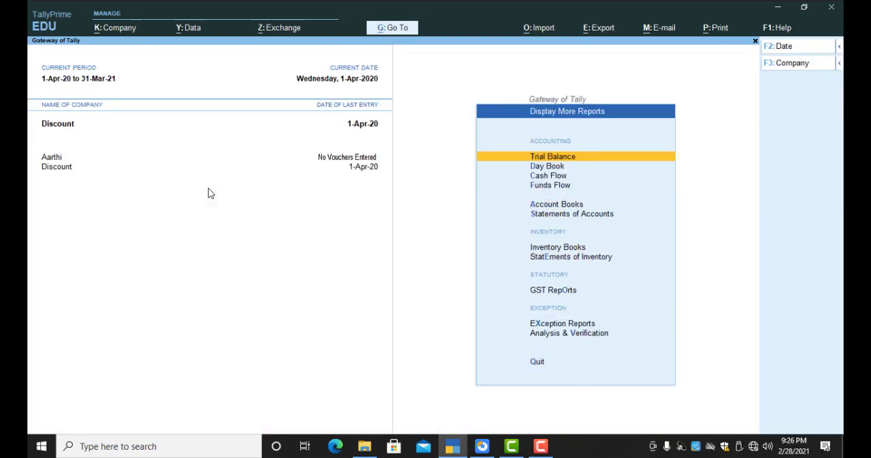
key(Down)
key(Down)
key(Down)
key(Down)
key(Return)
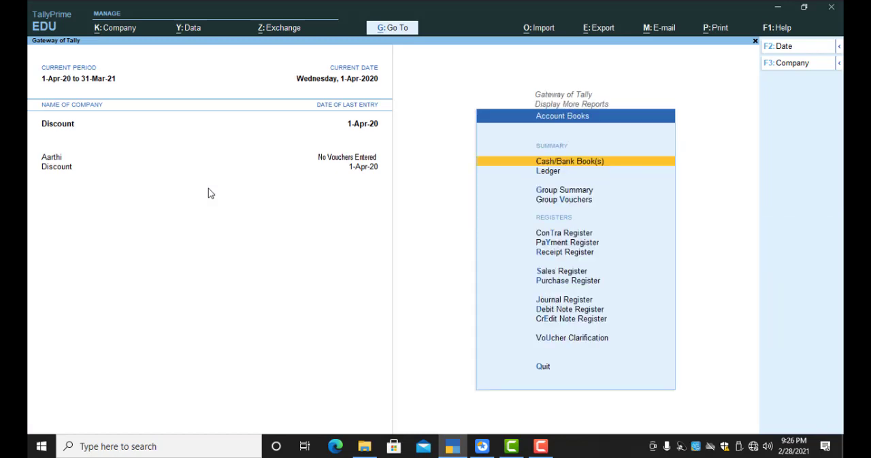
Step: View the CREDIT CUSTOMER ledger vouchers in detailed format, then return to the Gateway of Tally
key(Down)
key(Return)
key(Down)
key(Down)
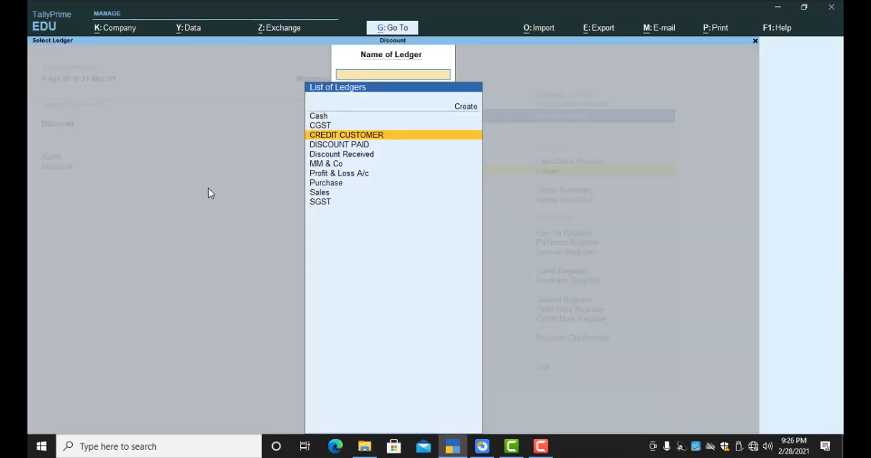
key(Return)
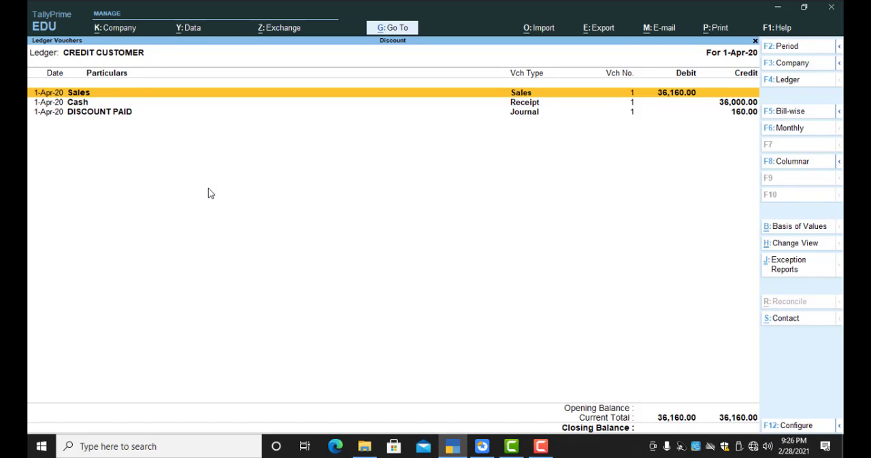
key(alt+F5)
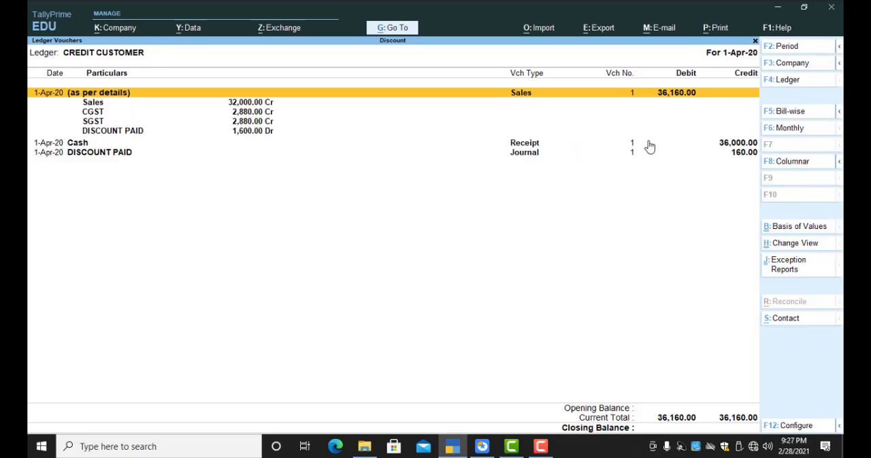
key(ctrl)
key(F4)
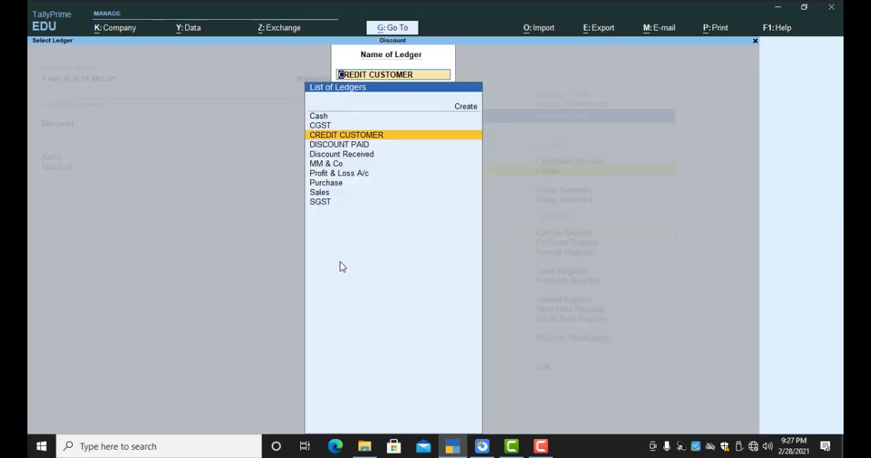
key(Escape)
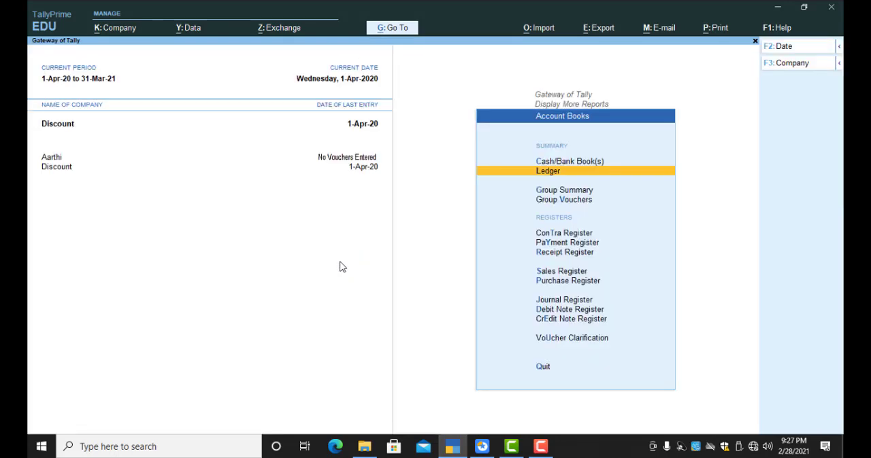
key(Escape)
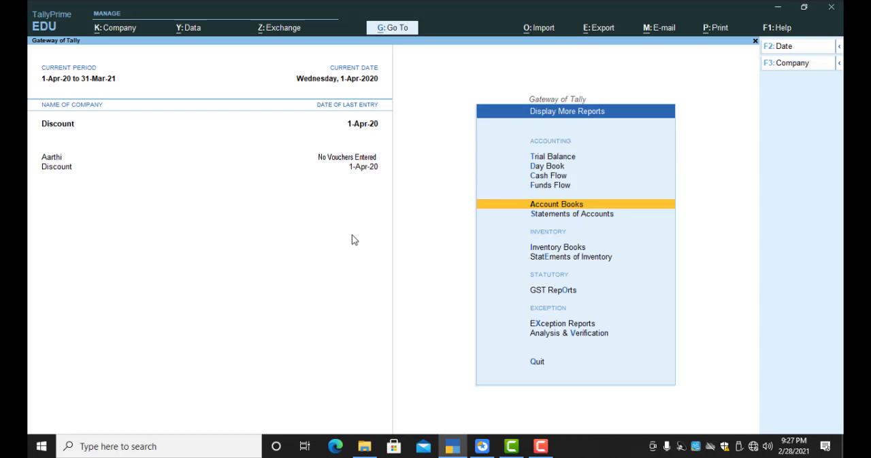
key(Escape)
Step: Start a payment voucher and debit the MM & Co ledger with 32000
key(Up)
key(Up)
key(Up)
key(Up)
key(Up)
key(Up)
key(Up)
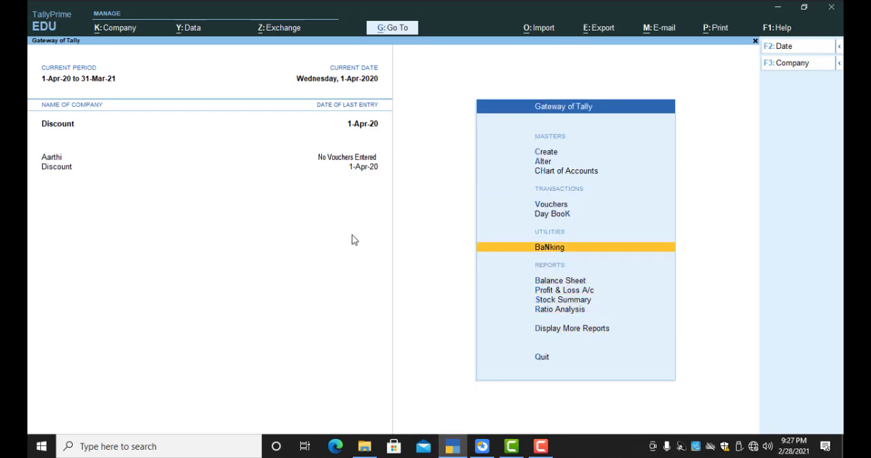
key(Return)
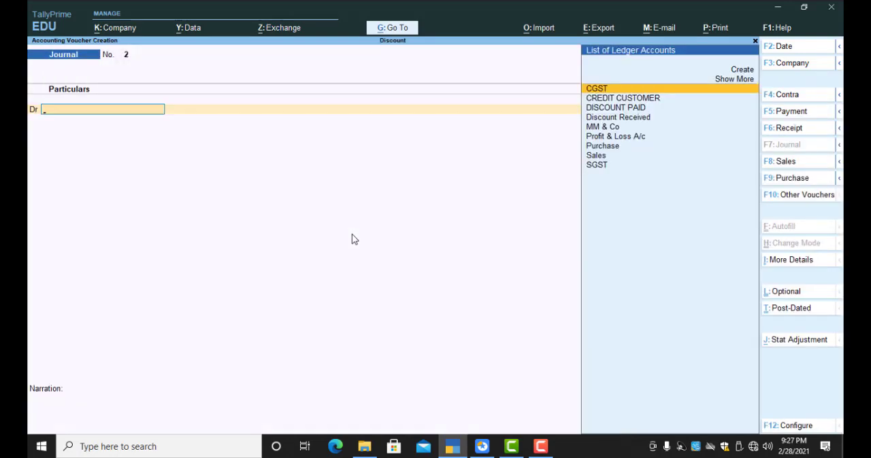
key(F5)
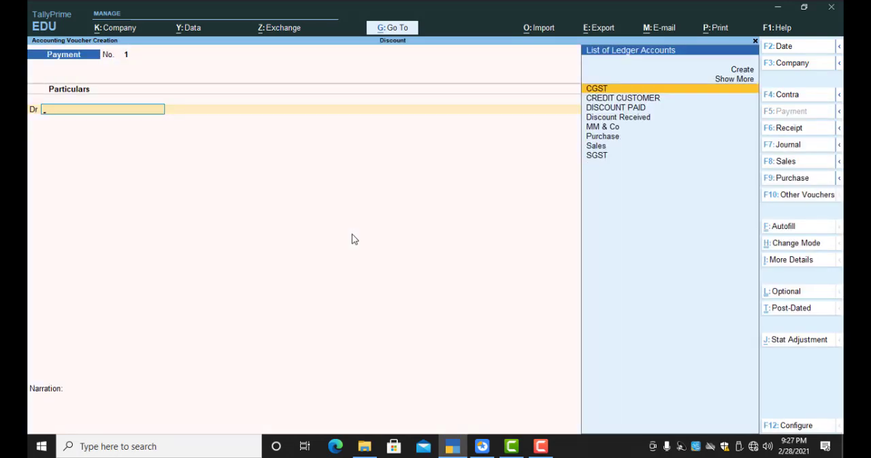
key(Down)
key(Down)
key(Down)
key(Down)
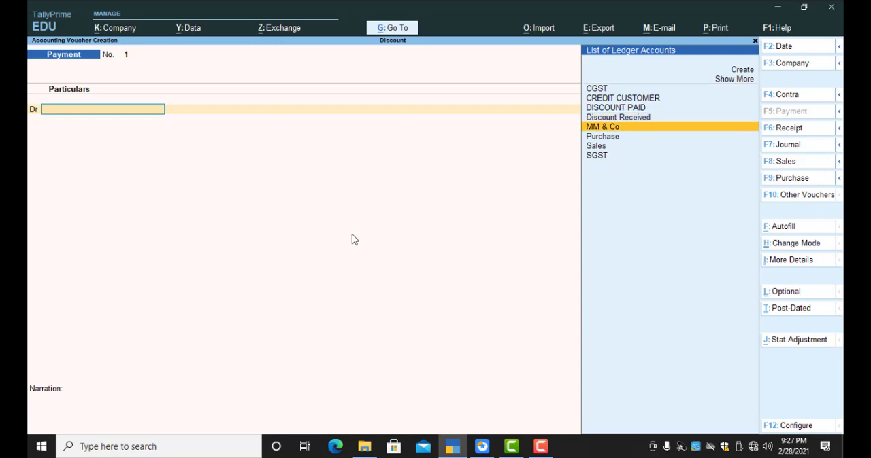
key(Return)
text(32000)
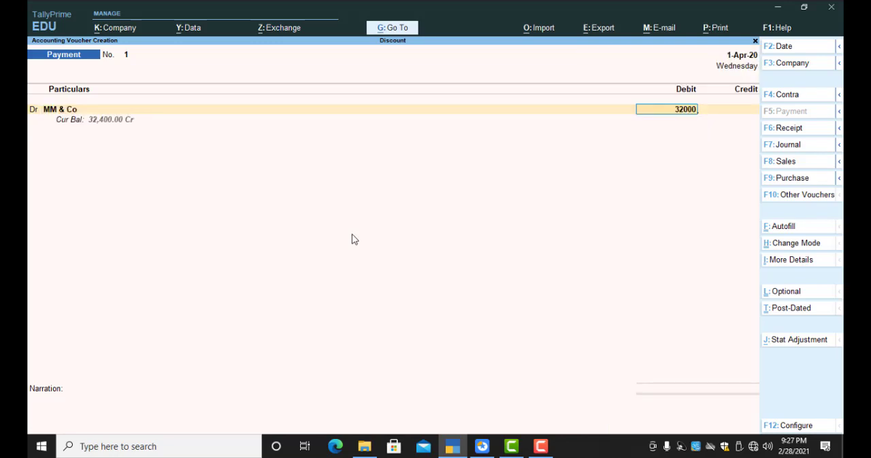
Step: Allocate MM & Co's 32,000 debit as Agst Ref against bill 1 and save the payment with Cash as the credited ledger
key(Return)
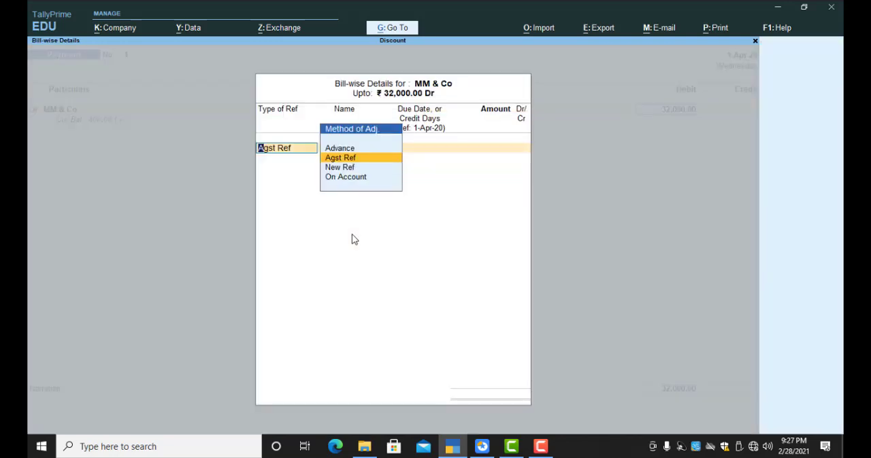
key(Return)
key(Return)
key(Return)
key(Return)
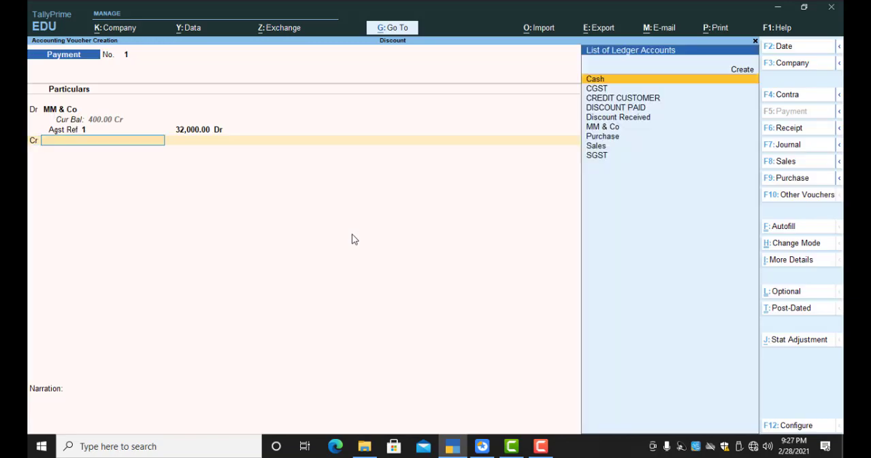
key(Return)
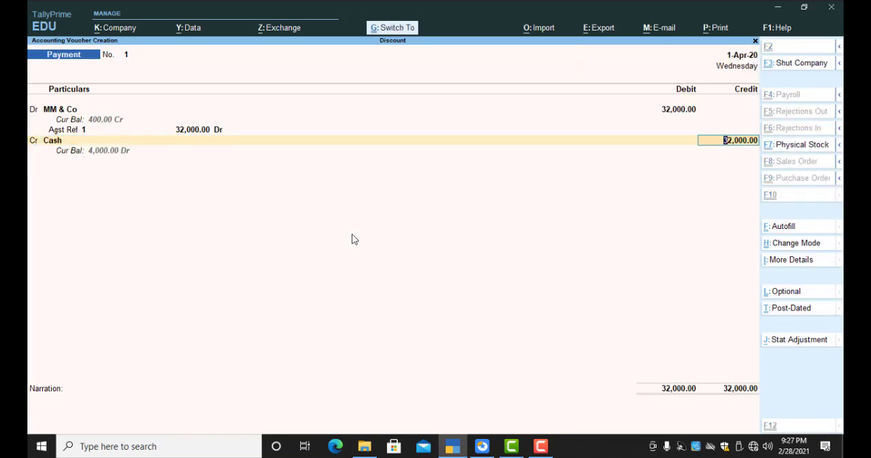
key(ctrl+a)
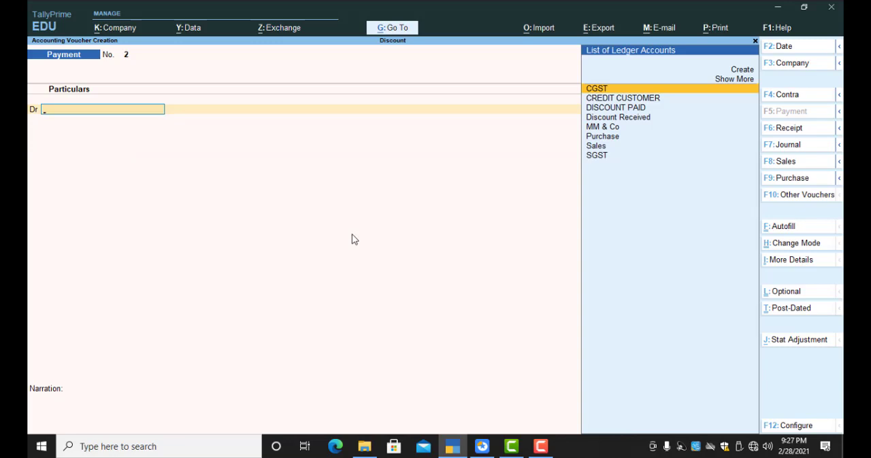
Step: Start a journal voucher and debit the MM & Co ledger with 400
key(F7)
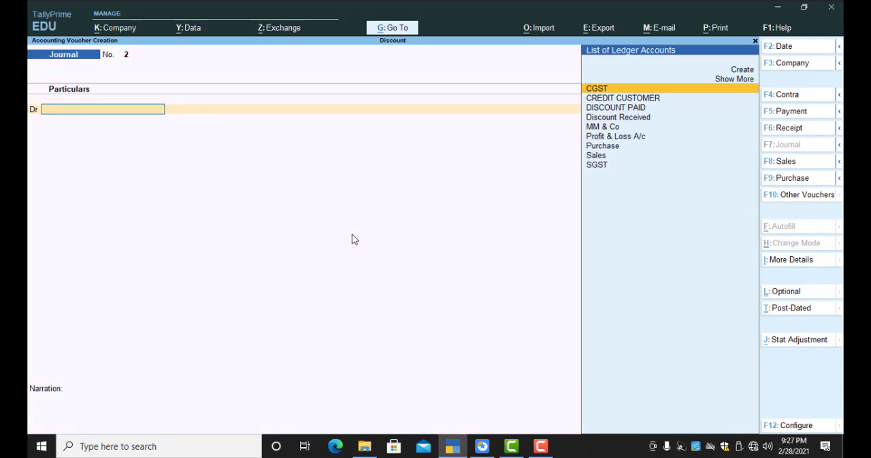
key(Down)
key(Down)
key(Down)
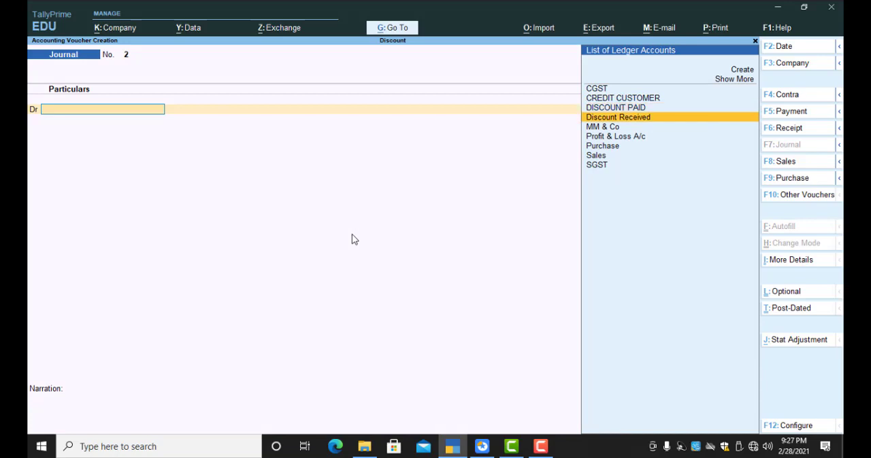
key(Down)
key(Return)
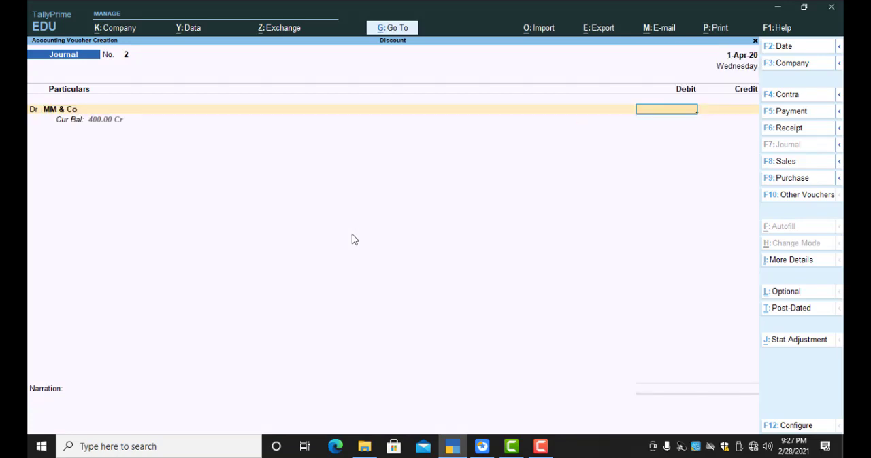
text(400)
Step: Allocate MM & Co's 400 debit as Agst Ref against pending bill 1
key(Return)
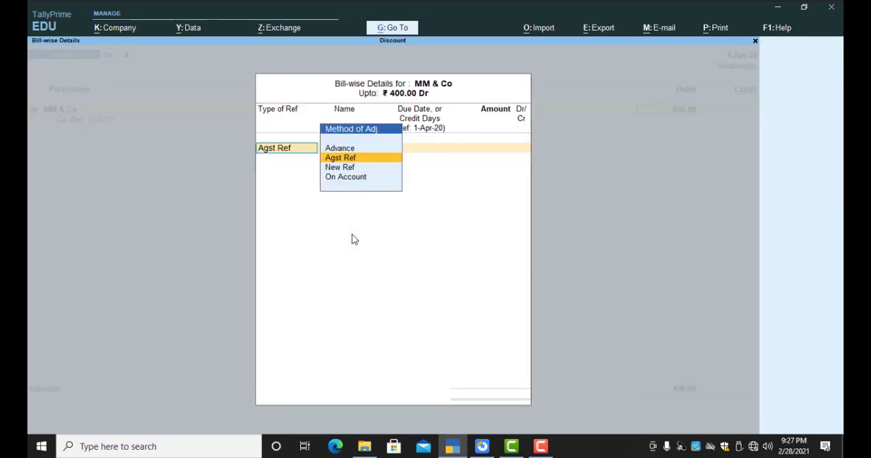
key(Return)
key(Return)
key(Return)
key(Return)
key(Return)
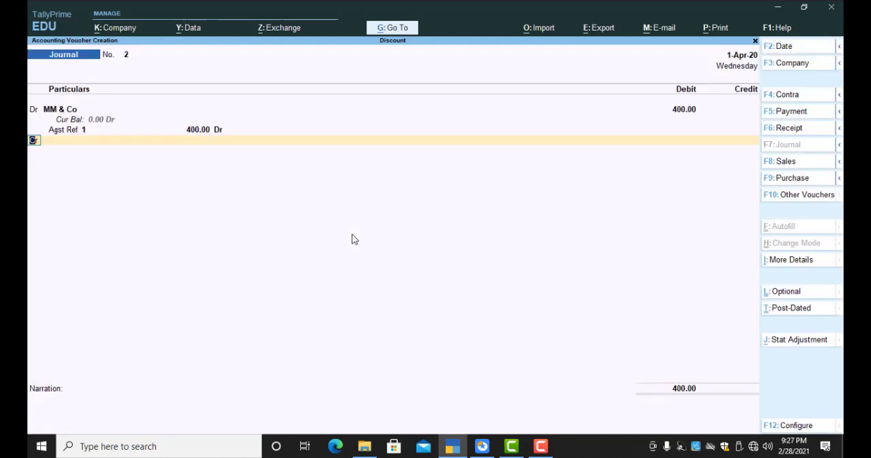
Step: Credit the Discount Received ledger with 400 and save the journal voucher
text(i)
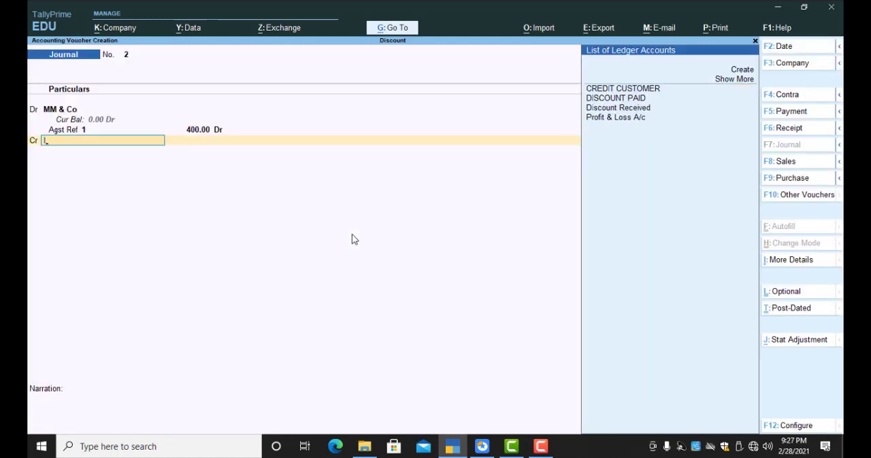
text(ISCOUNT R)
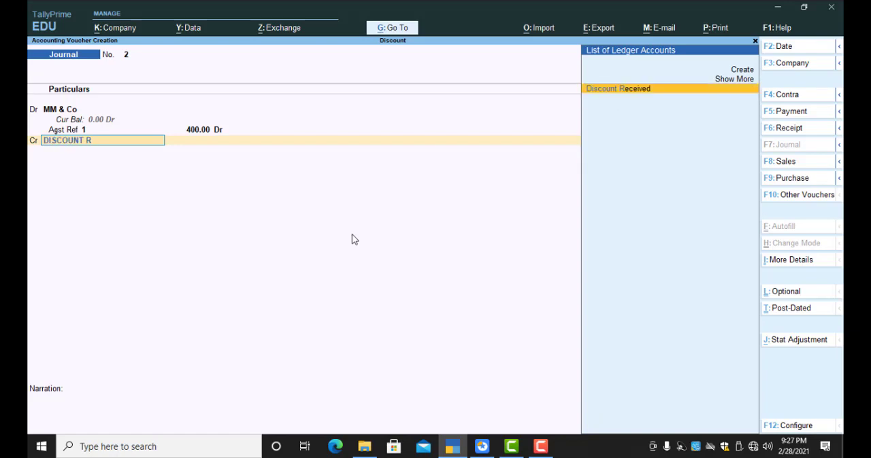
key(Return)
key(ctrl)
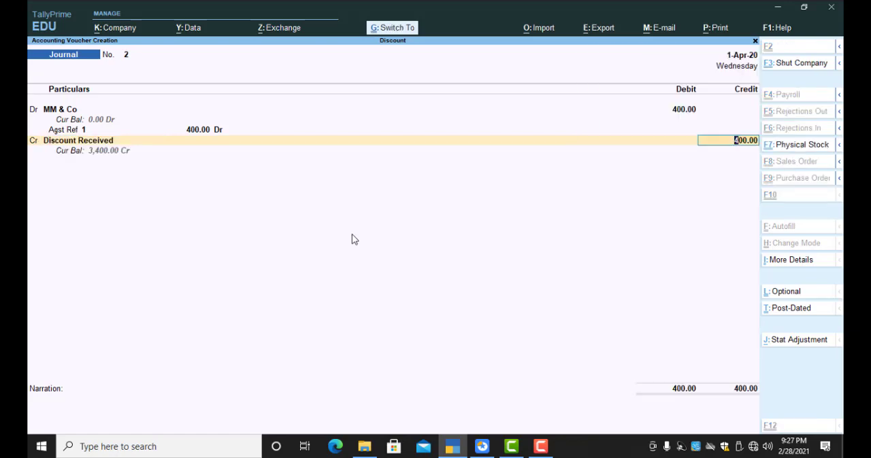
key(ctrl+a)
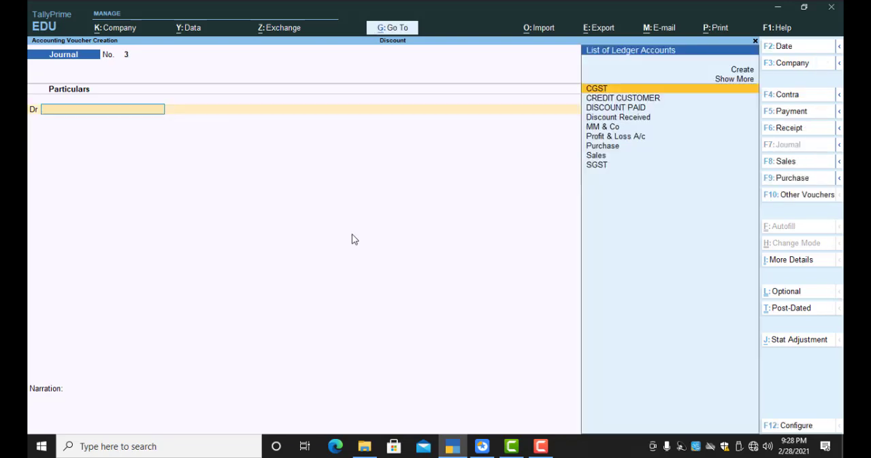
Step: Exit voucher entry and go back to the Account Books under the additional reports
key(Escape)
key(Return)
key(Down)
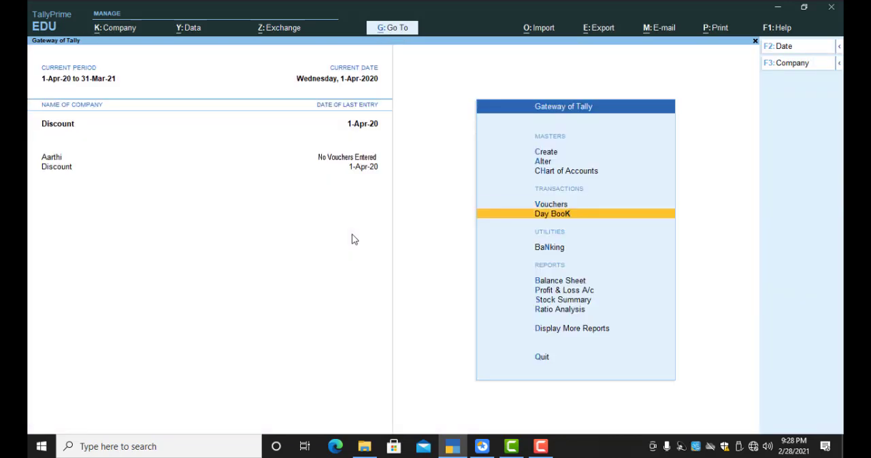
key(Down)
key(Down)
key(Down)
key(Down)
key(Down)
key(Down)
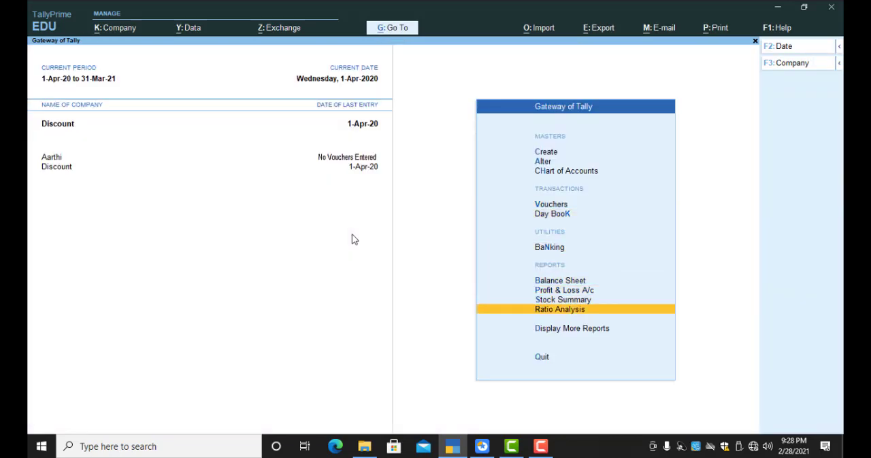
key(Return)
key(Down)
Step: Open the MM & Co ledger report and show its vouchers in detailed format
key(Down)
key(Down)
key(Down)
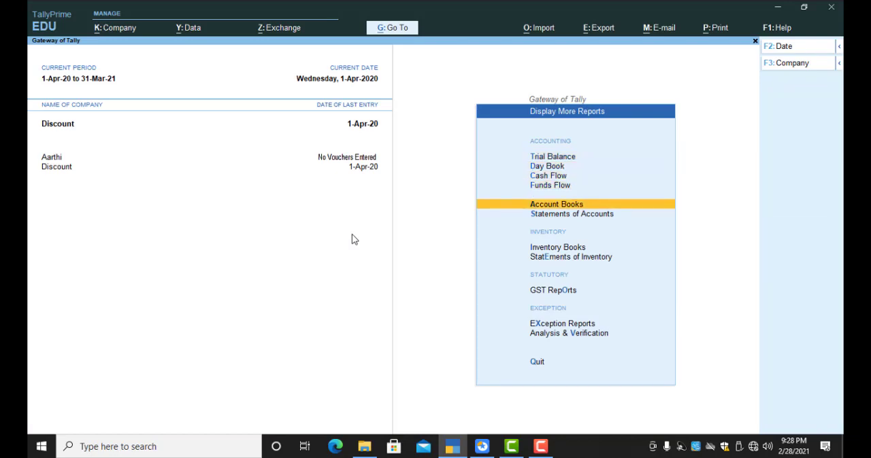
key(Return)
key(Down)
key(Return)
key(Down)
key(Down)
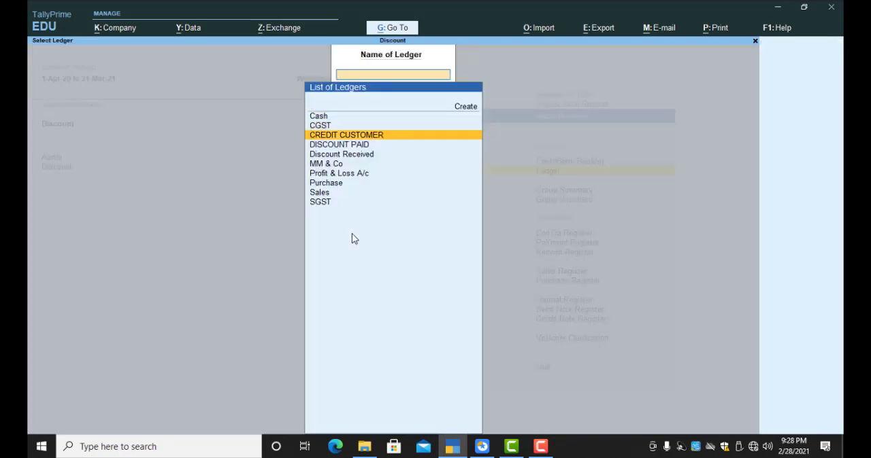
key(Down)
key(Down)
key(Down)
key(Return)
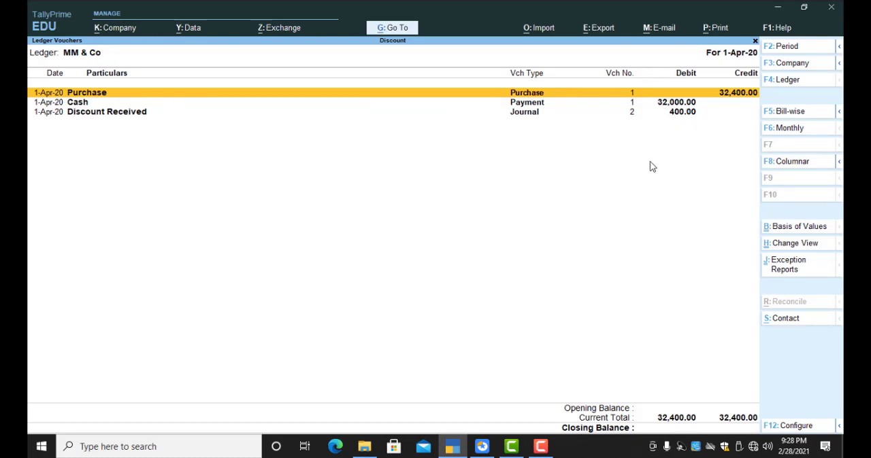
key(alt+F5)
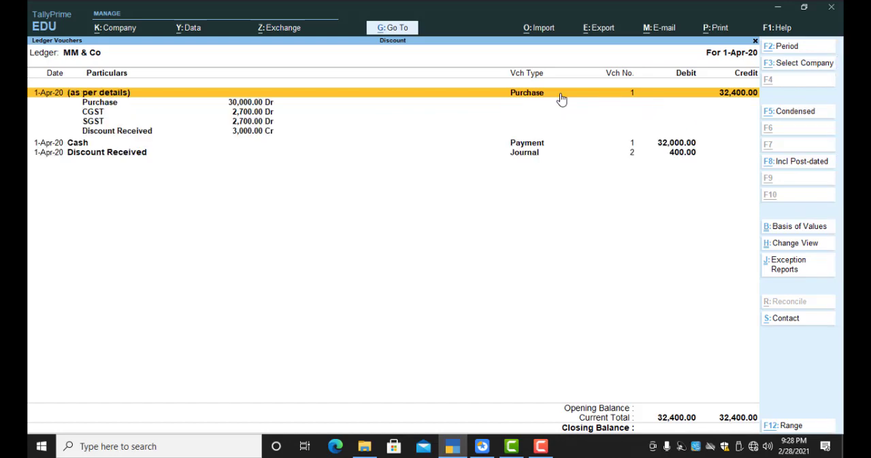